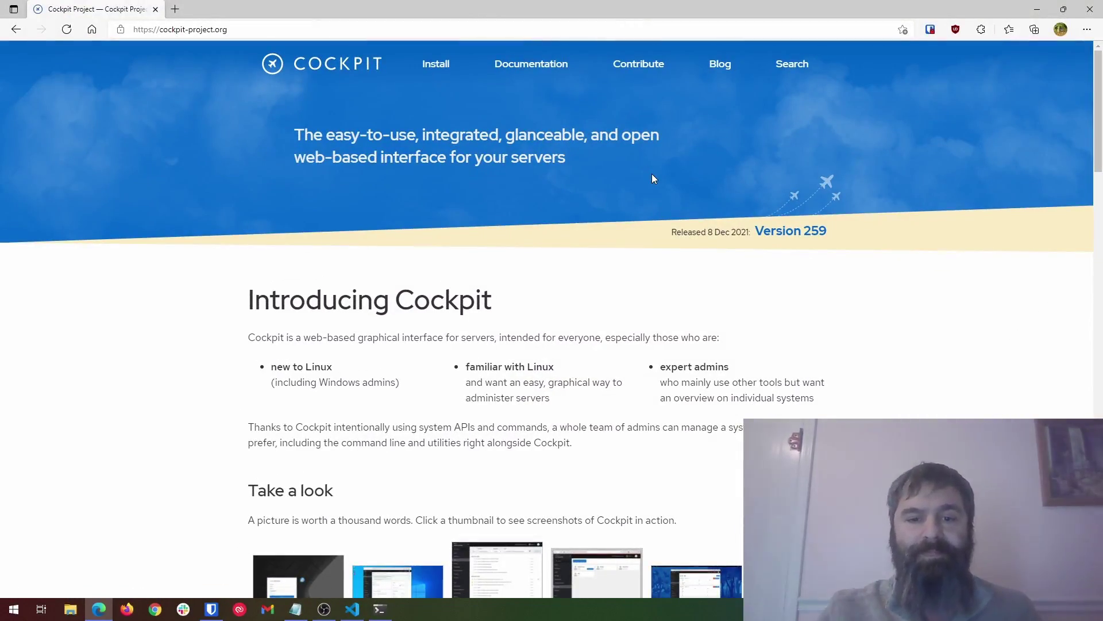
Scroll through the cockpit-project.org homepage overview and back up toward the top.
{"action": "scroll", "coordinate": [295, 296], "scroll_direction": "down", "scroll_amount": 1}
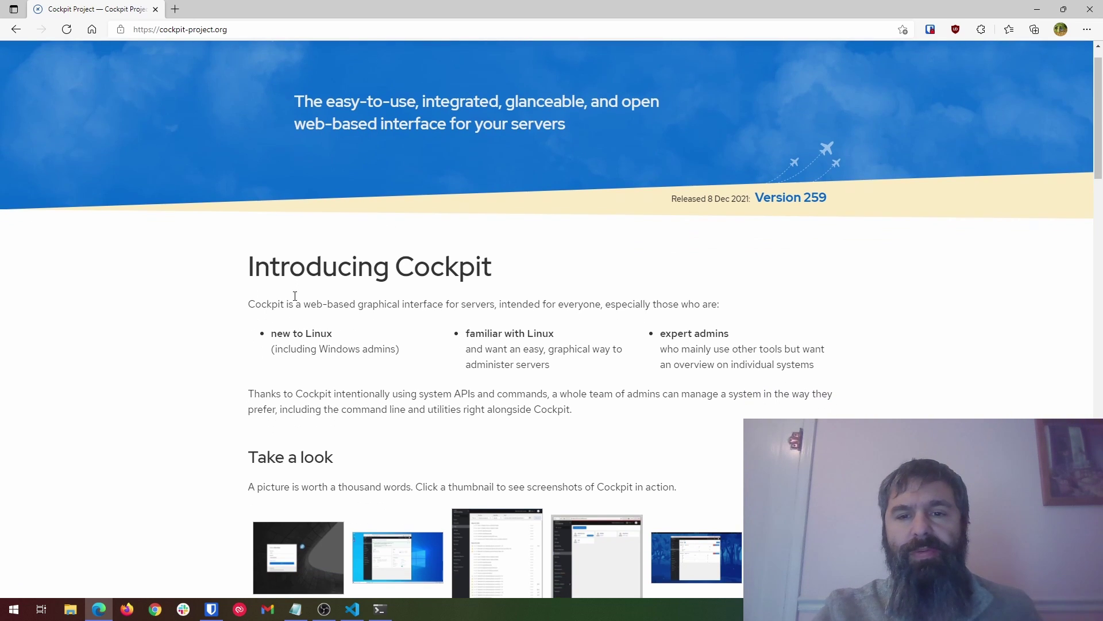
{"action": "scroll", "coordinate": [295, 296], "scroll_direction": "up", "scroll_amount": 1}
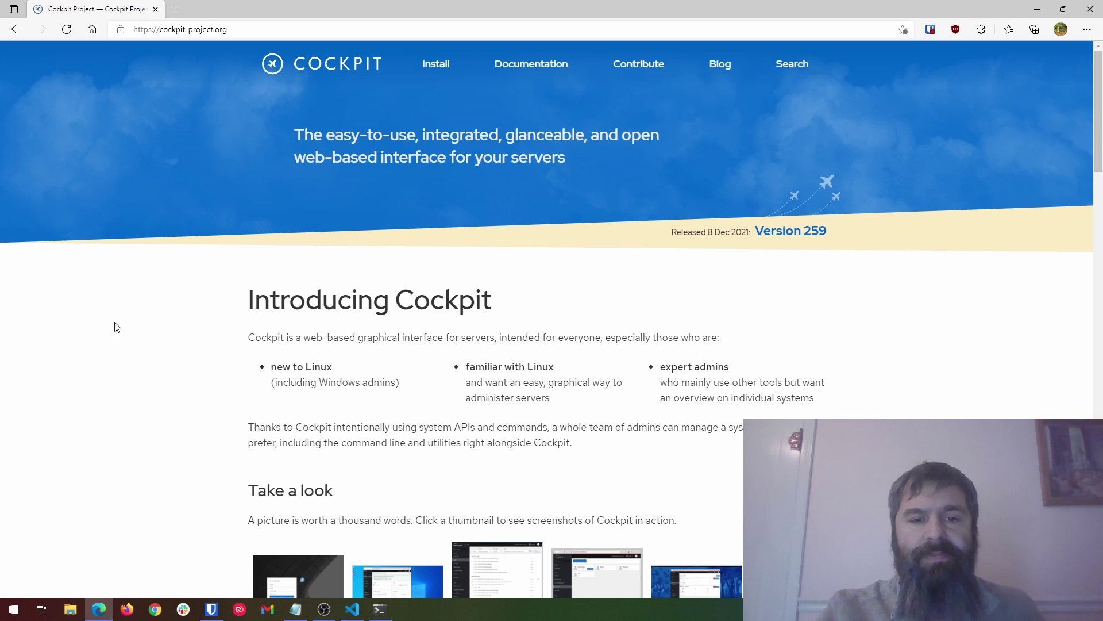
{"action": "scroll", "coordinate": [182, 316], "scroll_direction": "down", "scroll_amount": 5}
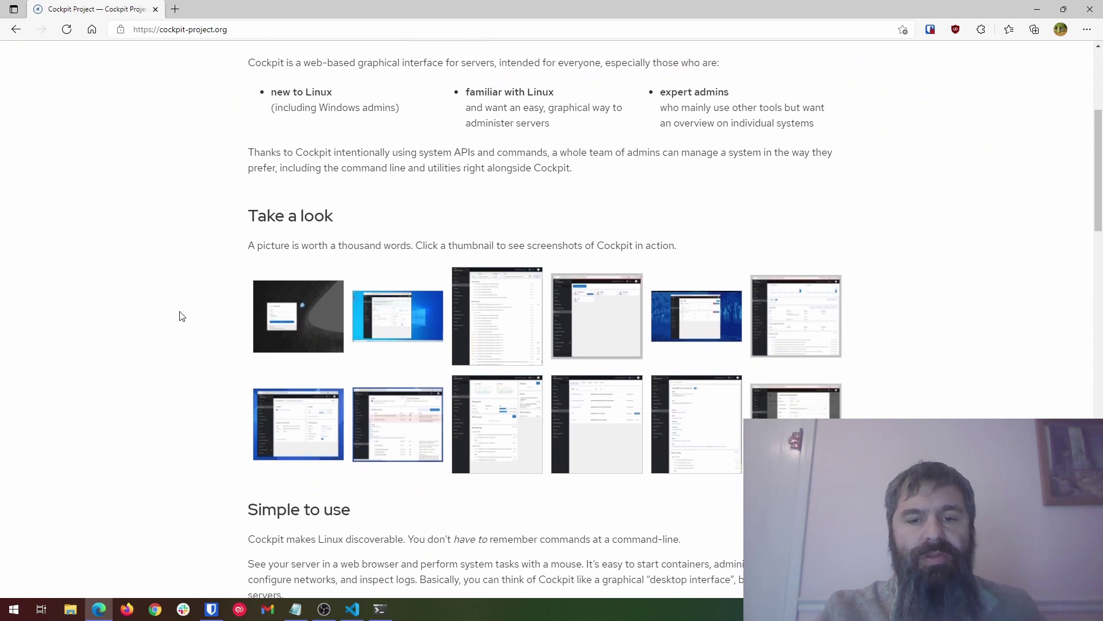
{"action": "scroll", "coordinate": [182, 316], "scroll_direction": "down", "scroll_amount": 8}
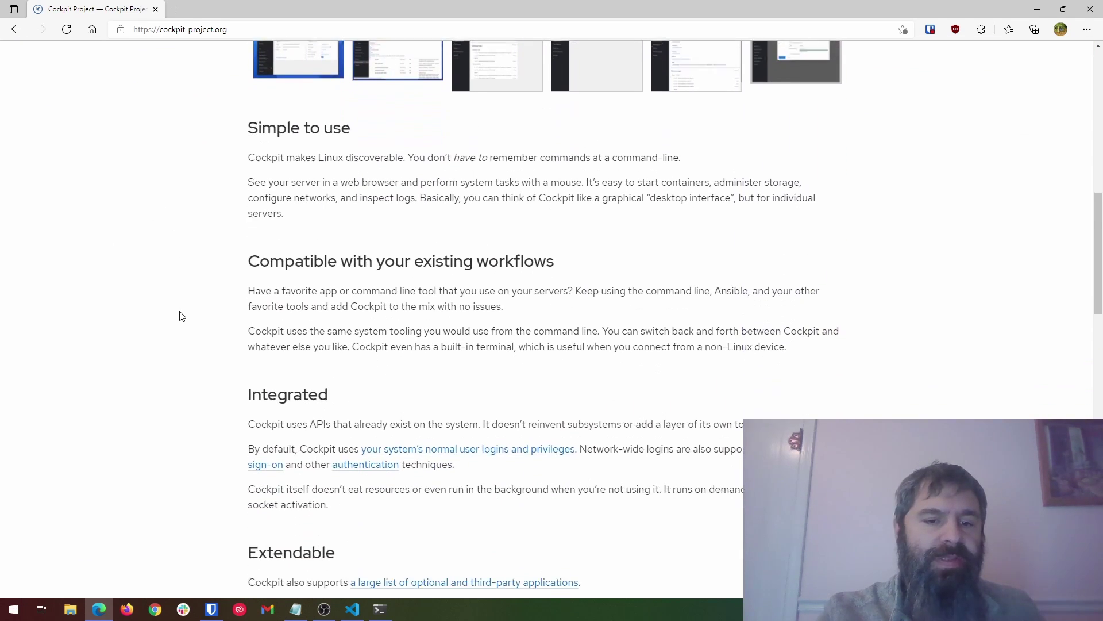
{"action": "scroll", "coordinate": [182, 316], "scroll_direction": "down", "scroll_amount": 8}
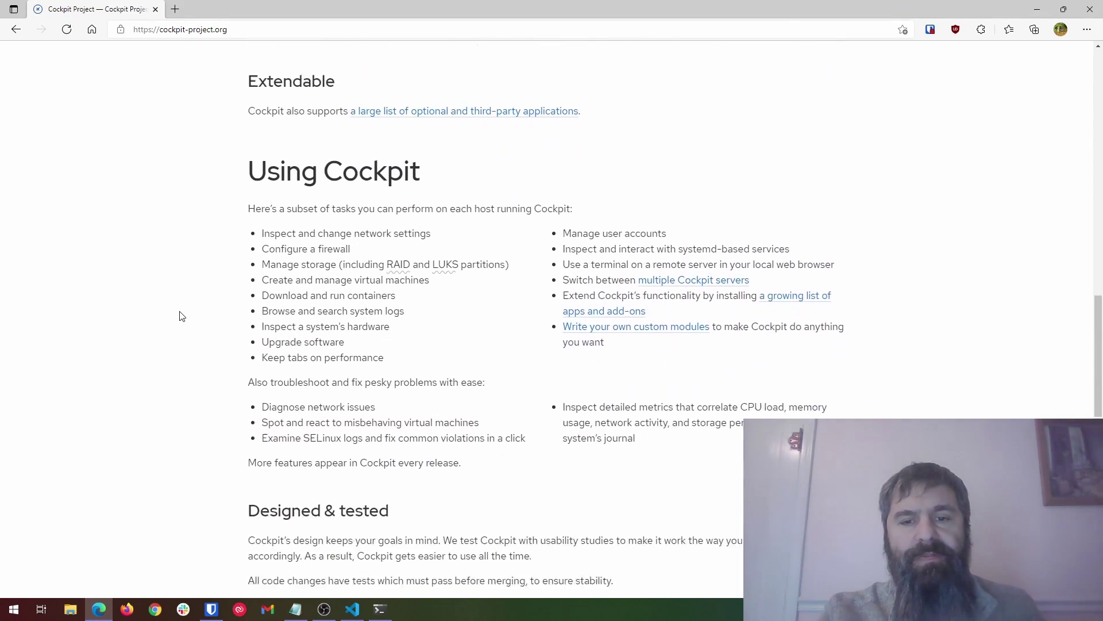
{"action": "scroll", "coordinate": [182, 317], "scroll_direction": "down", "scroll_amount": 7}
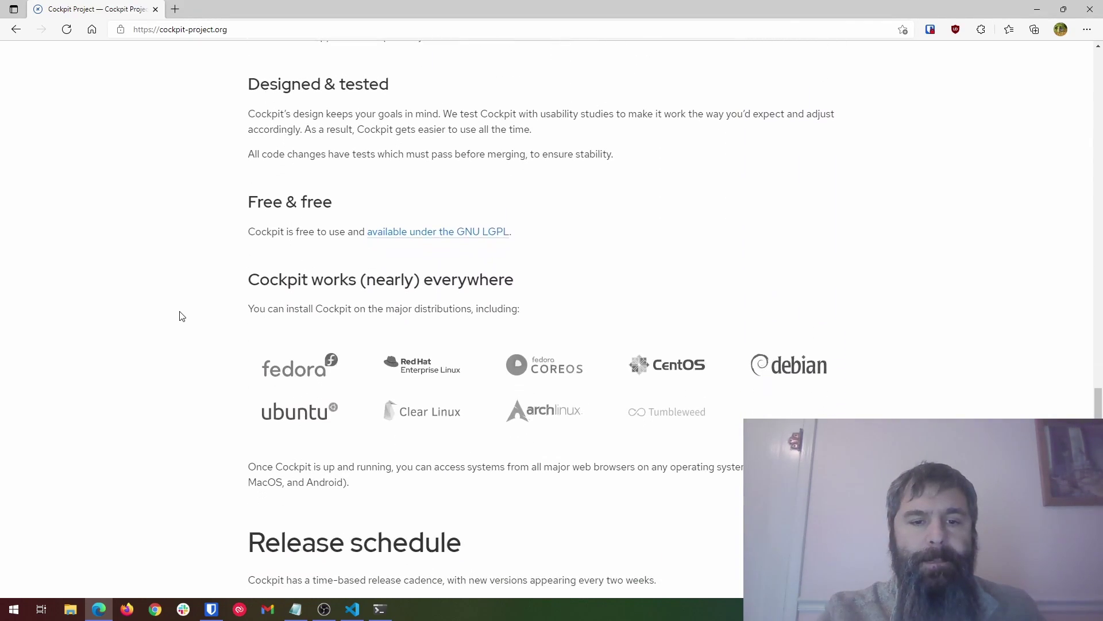
{"action": "scroll", "coordinate": [182, 316], "scroll_direction": "up", "scroll_amount": 20}
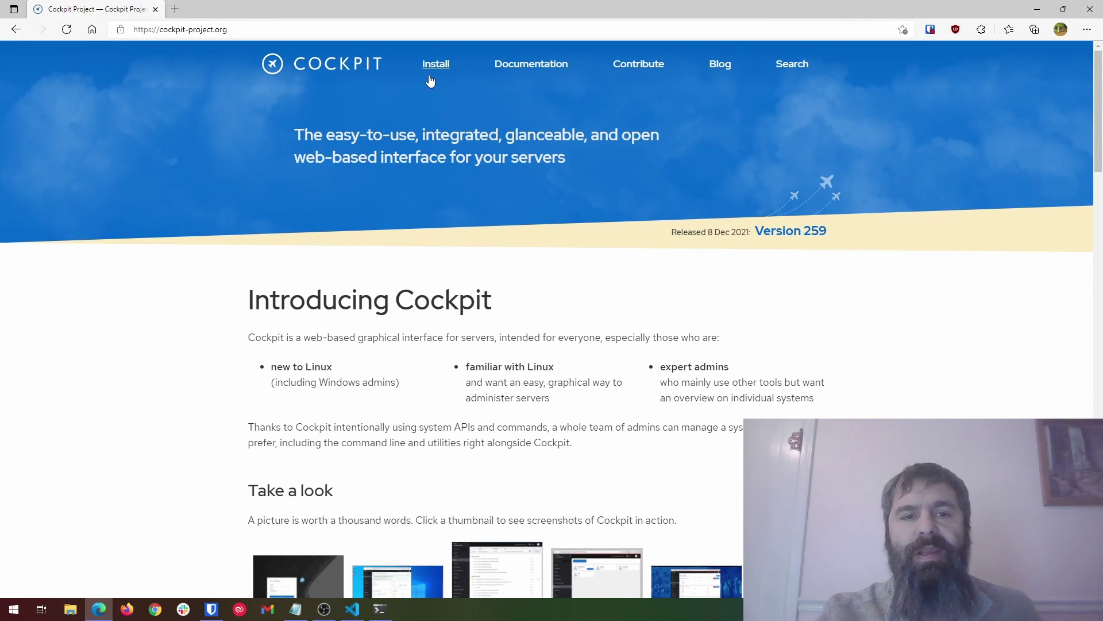
{"action": "left_click", "coordinate": [534, 69]}
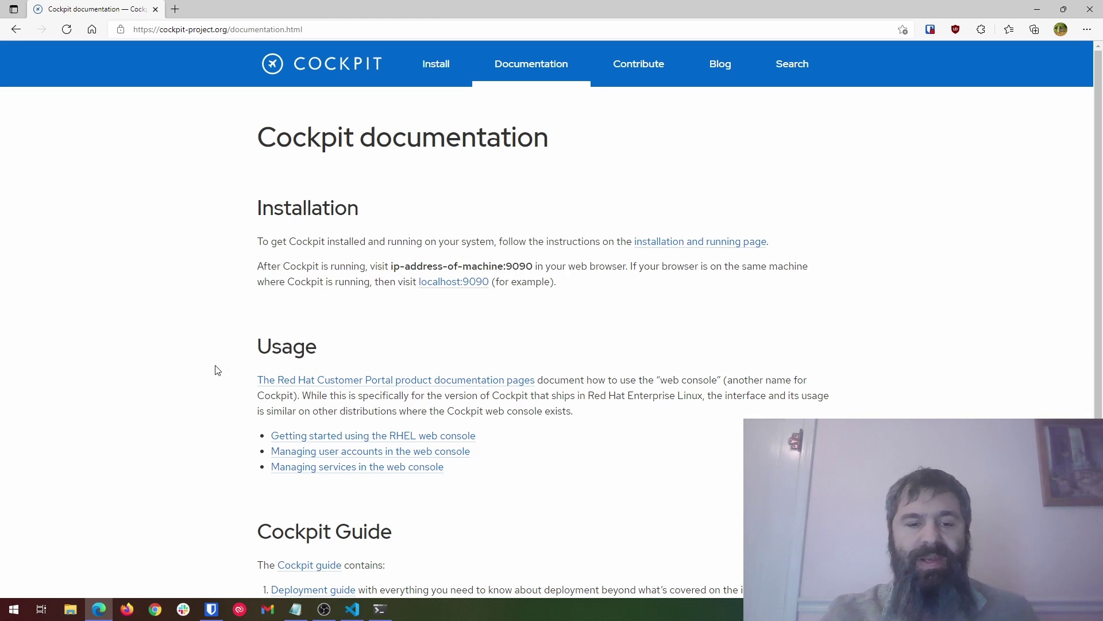
{"action": "scroll", "coordinate": [217, 370], "scroll_direction": "down", "scroll_amount": 2}
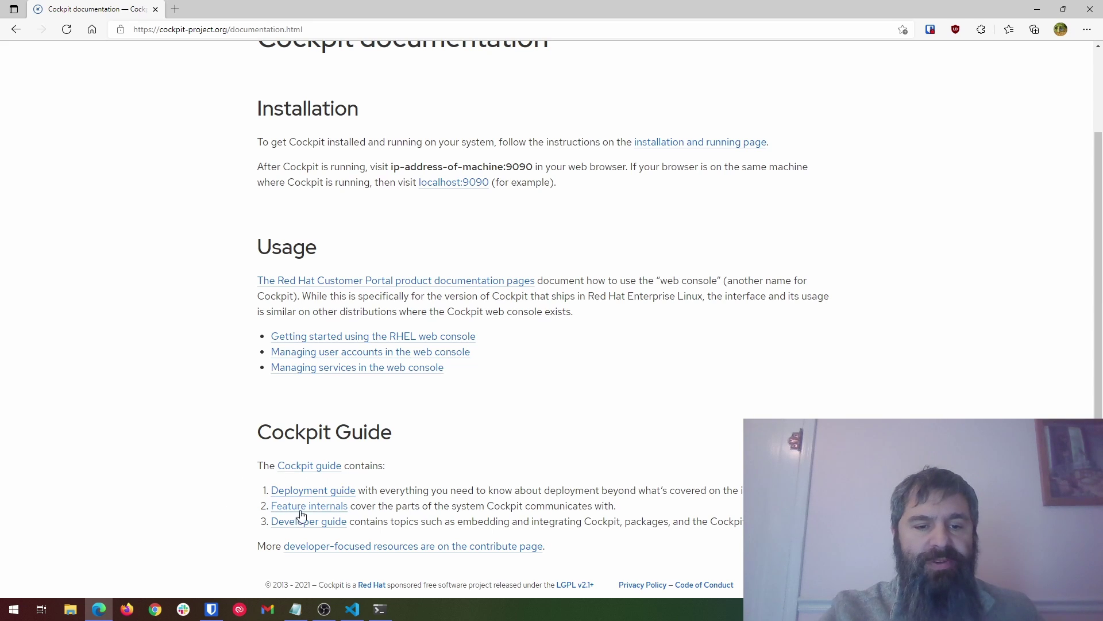
{"action": "scroll", "coordinate": [475, 415], "scroll_direction": "up", "scroll_amount": 2}
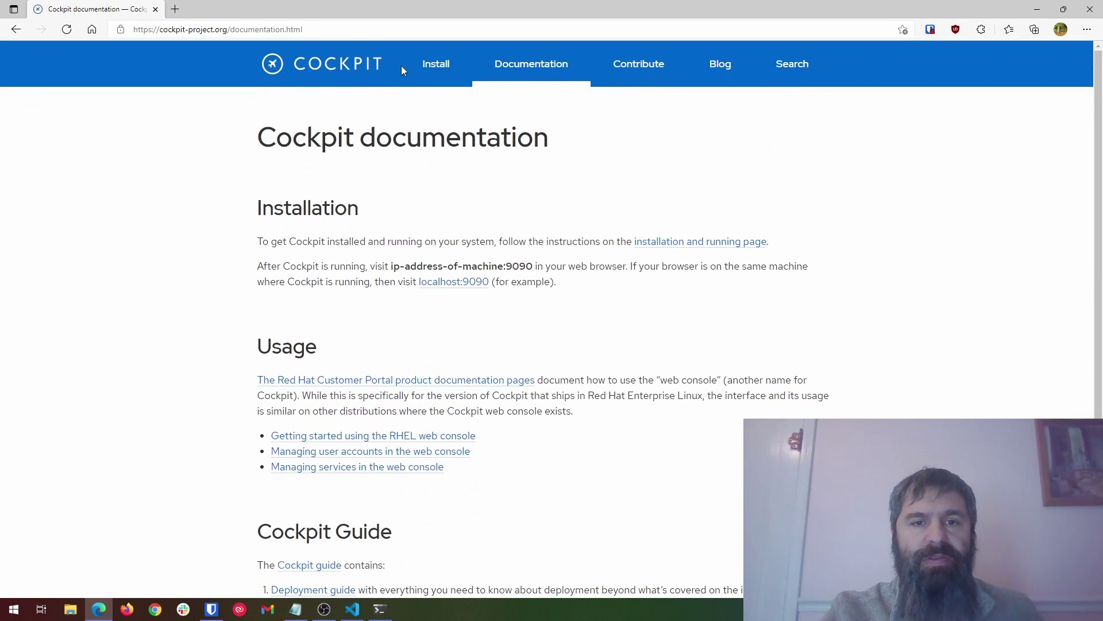
Open the Running Cockpit install page and scroll down to the Ubuntu install instructions.
{"action": "left_click", "coordinate": [441, 68]}
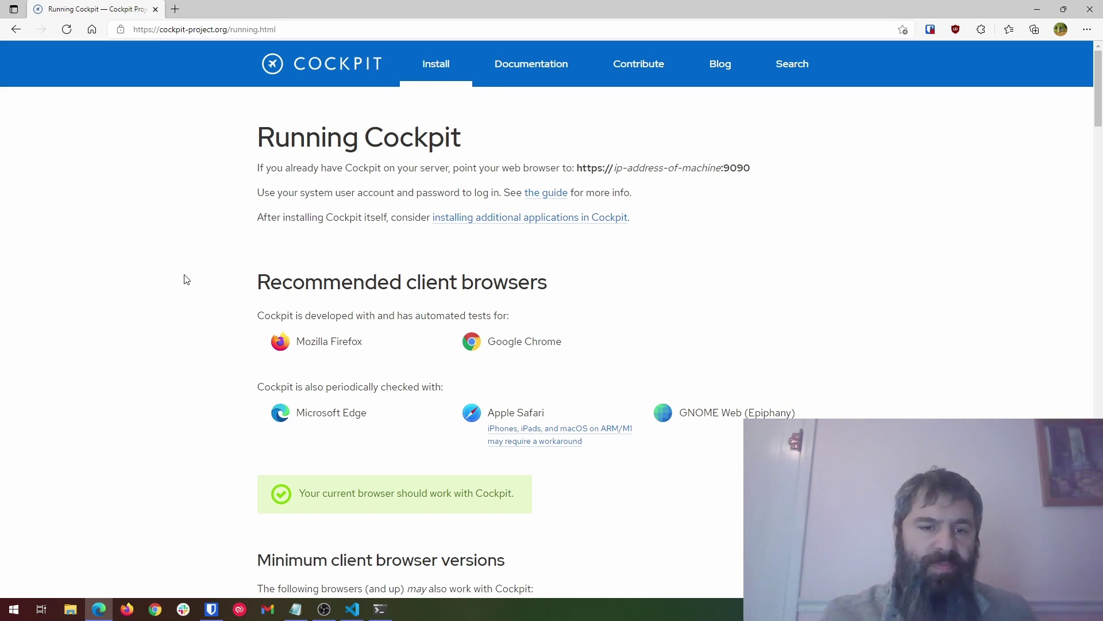
{"action": "scroll", "coordinate": [184, 278], "scroll_direction": "down", "scroll_amount": 4}
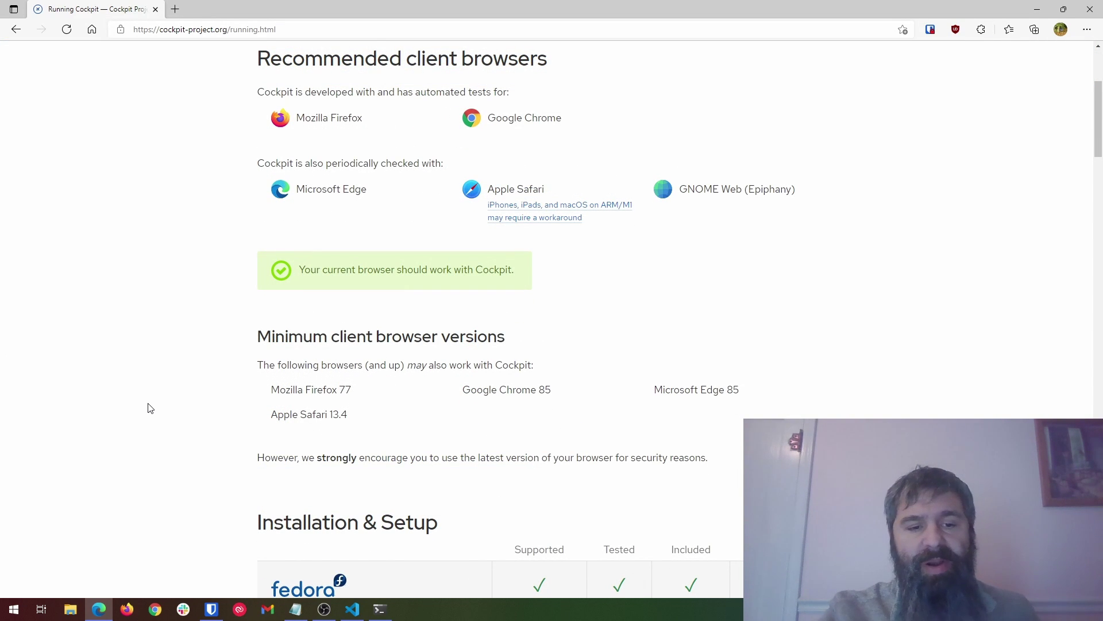
{"action": "scroll", "coordinate": [149, 408], "scroll_direction": "down", "scroll_amount": 6}
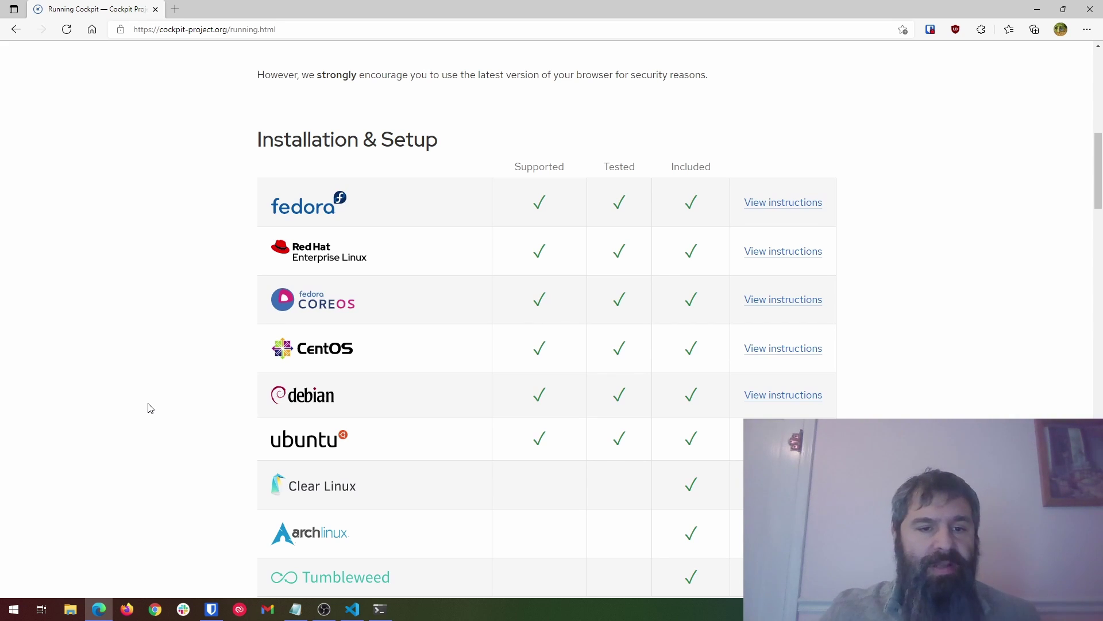
{"action": "scroll", "coordinate": [149, 407], "scroll_direction": "down", "scroll_amount": 3}
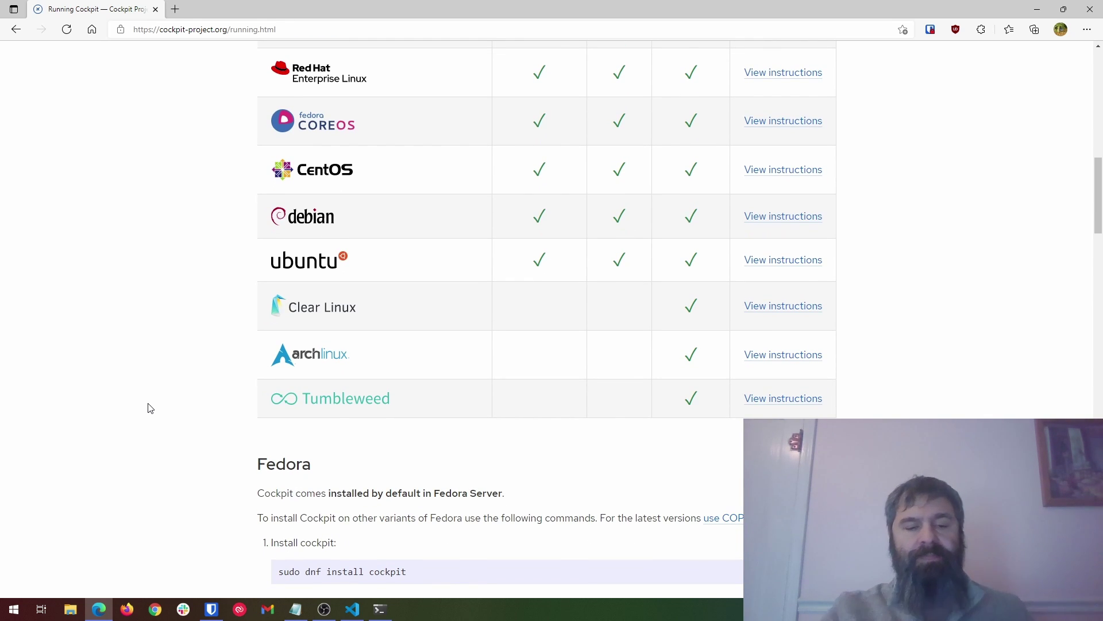
{"action": "scroll", "coordinate": [149, 408], "scroll_direction": "down", "scroll_amount": 3}
{"action": "scroll", "coordinate": [149, 408], "scroll_direction": "down", "scroll_amount": 2}
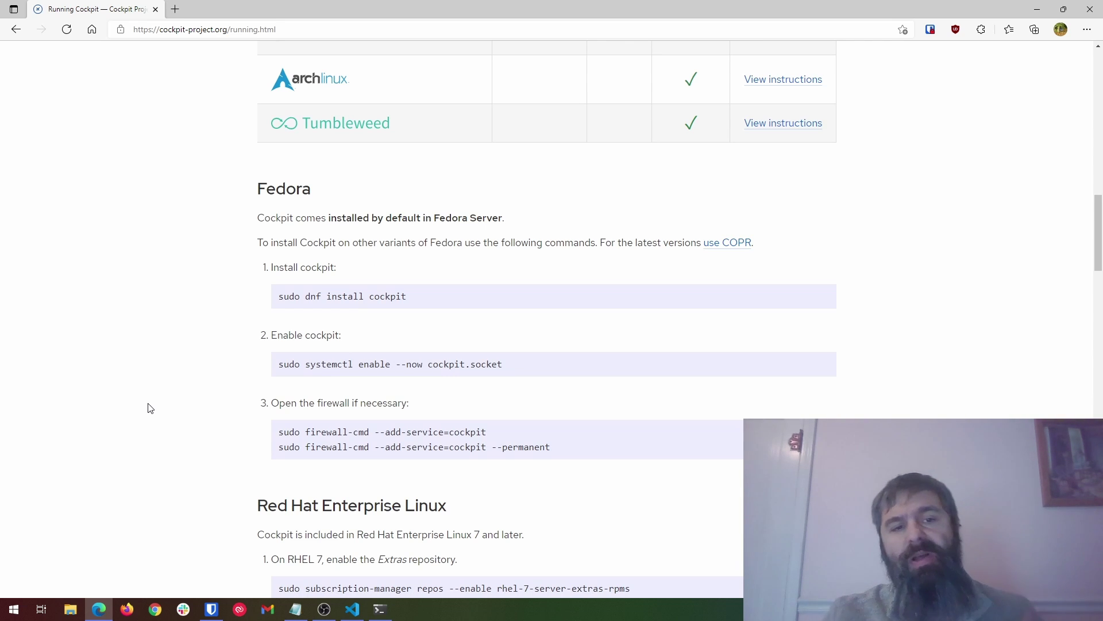
{"action": "scroll", "coordinate": [150, 408], "scroll_direction": "down", "scroll_amount": 6}
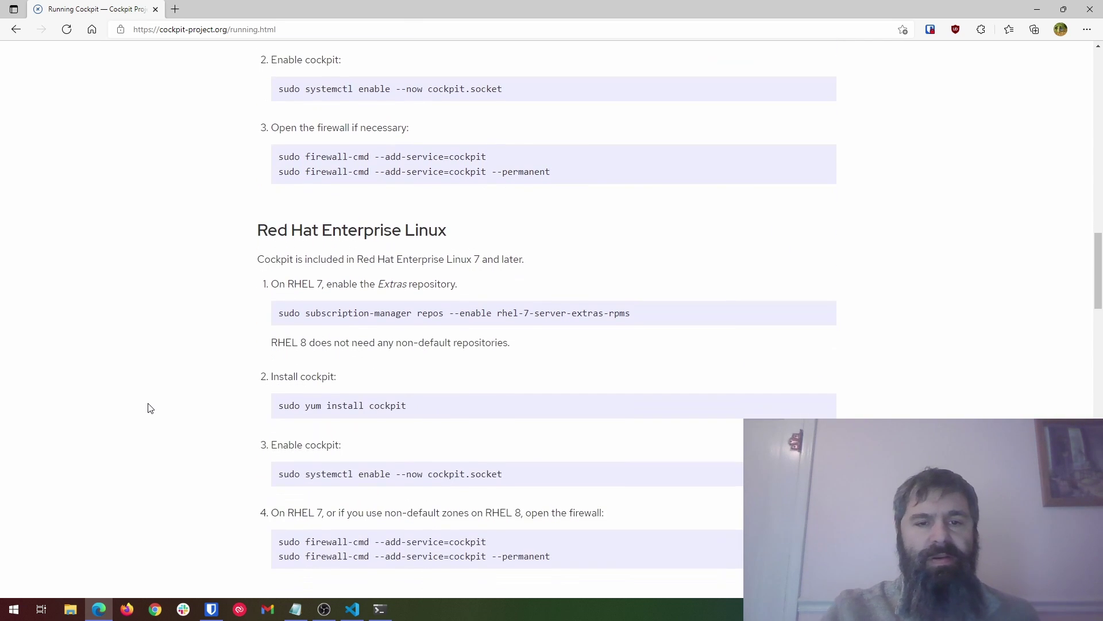
{"action": "scroll", "coordinate": [150, 408], "scroll_direction": "down", "scroll_amount": 7}
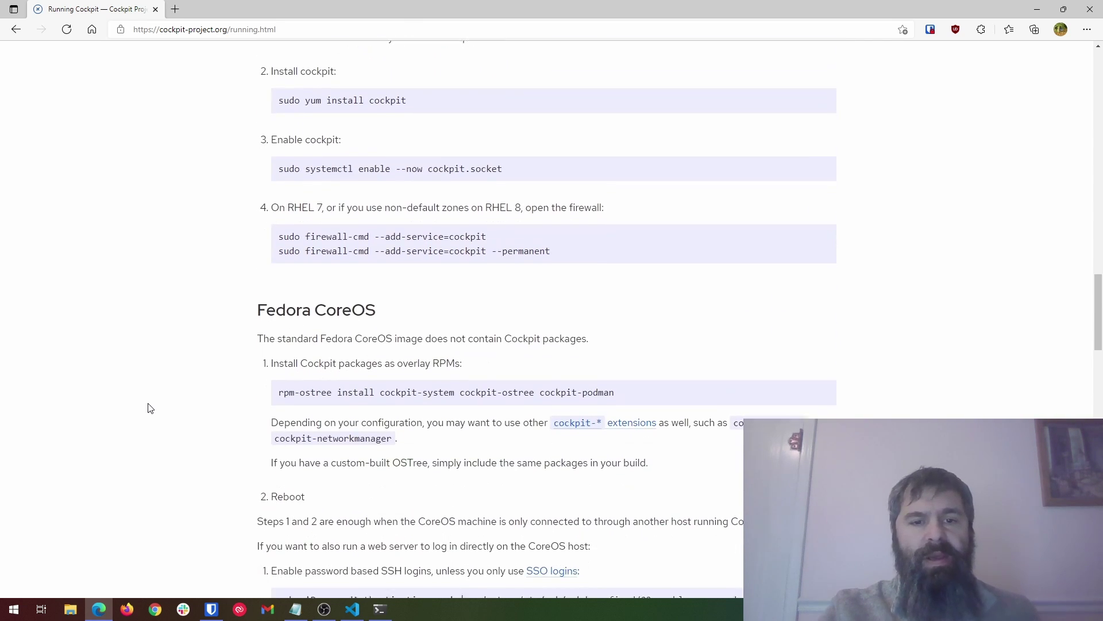
{"action": "scroll", "coordinate": [150, 408], "scroll_direction": "down", "scroll_amount": 10}
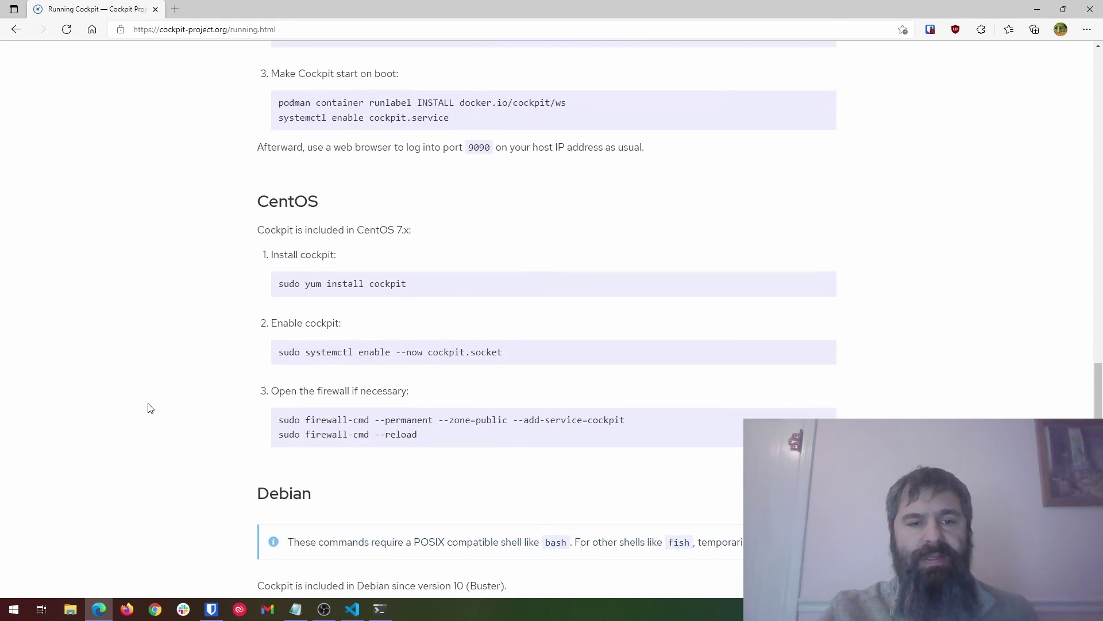
{"action": "scroll", "coordinate": [150, 407], "scroll_direction": "down", "scroll_amount": 7}
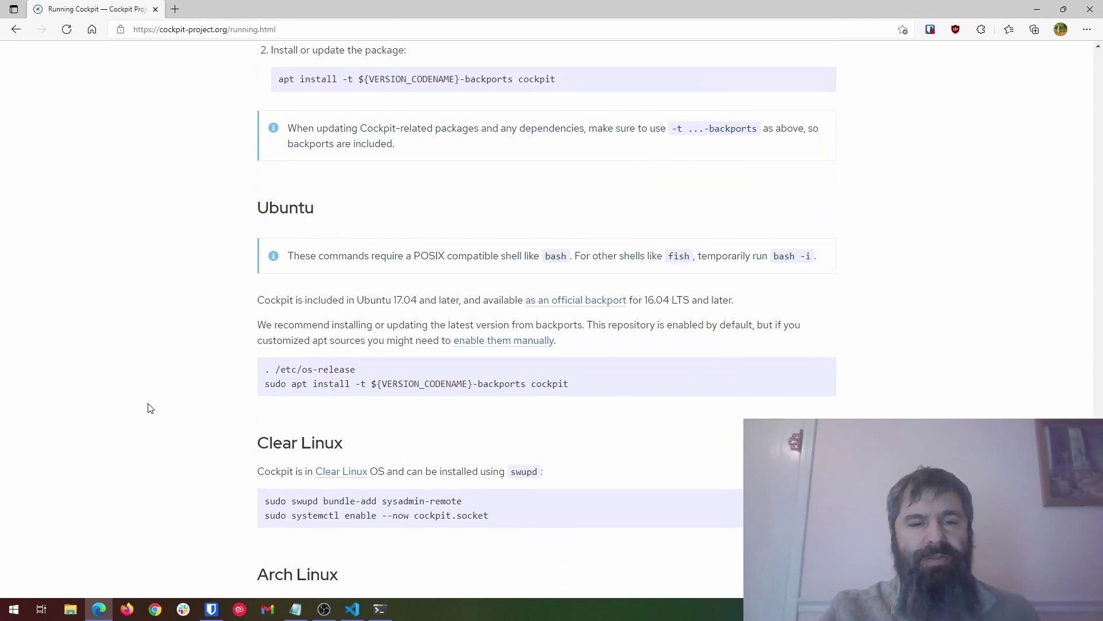
{"action": "scroll", "coordinate": [149, 408], "scroll_direction": "down", "scroll_amount": 1}
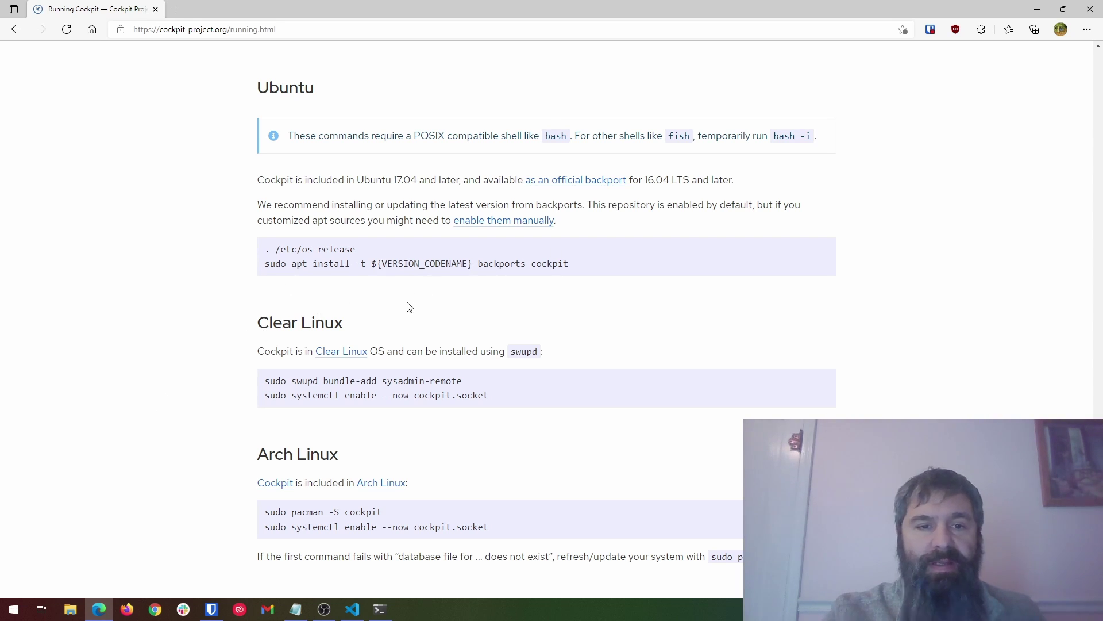
{"action": "scroll", "coordinate": [235, 398], "scroll_direction": "down", "scroll_amount": 5}
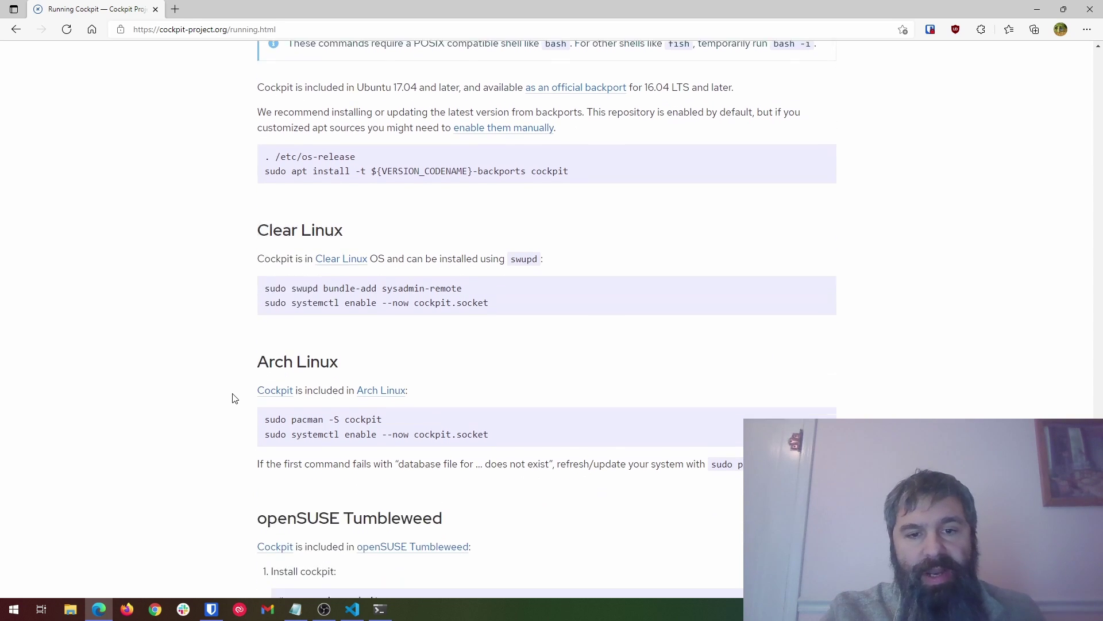
Bring up the setup-command notes, then switch to the root@ubuntu SSH tab in Windows Terminal.
{"action": "left_click", "coordinate": [363, 615]}
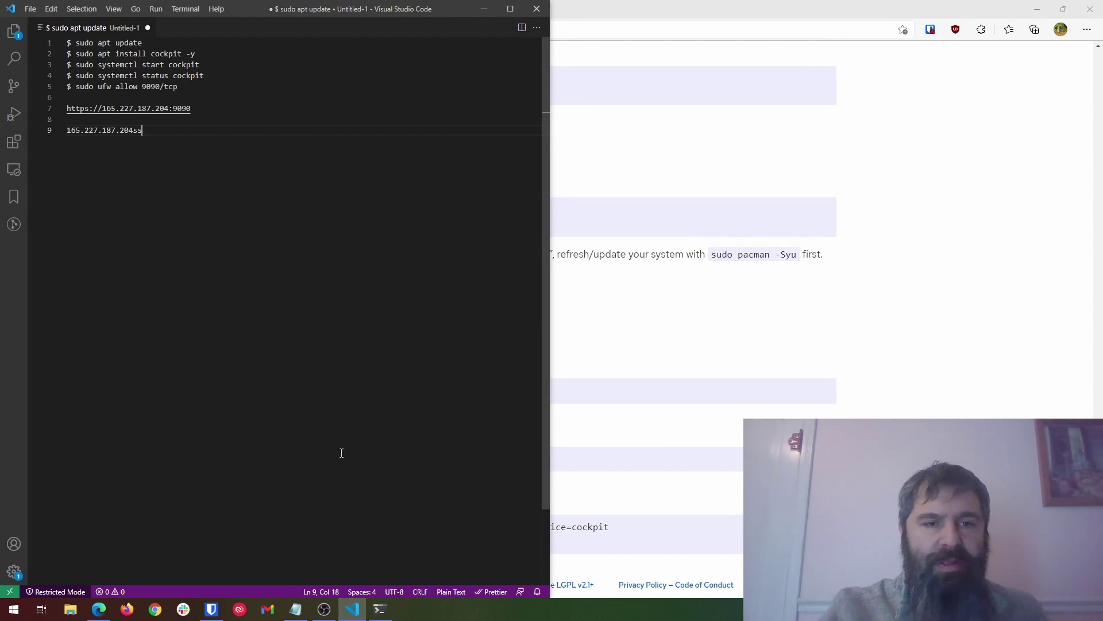
{"action": "left_click", "coordinate": [379, 609]}
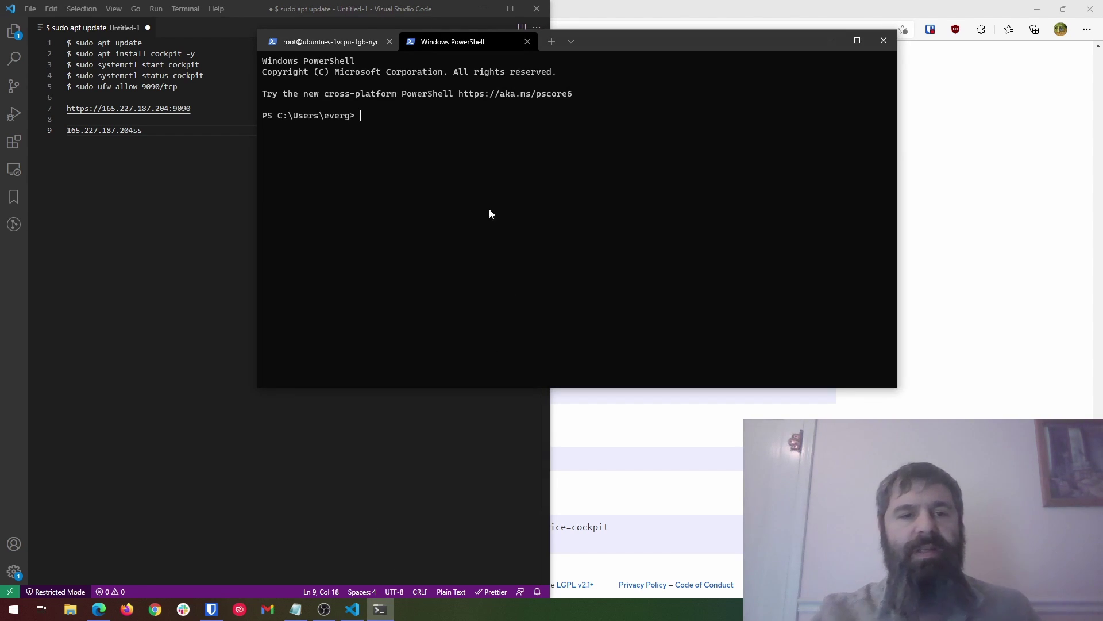
{"action": "left_click", "coordinate": [355, 43]}
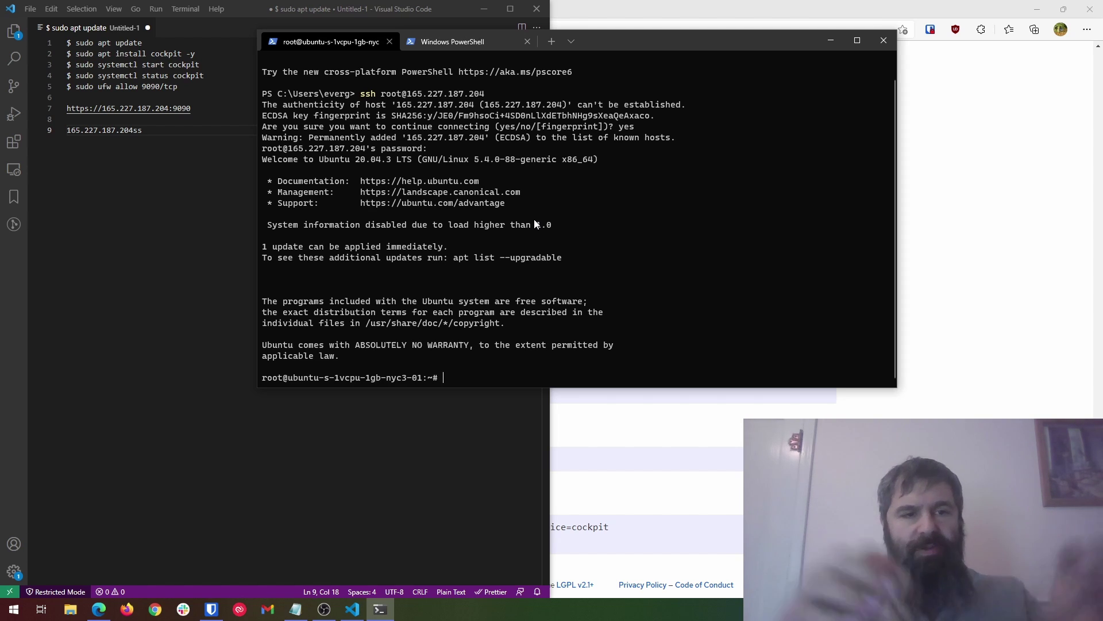
Run 'sudo apt update' on the server, which reports 51 upgradable packages.
{"action": "type", "text": "sudu"}
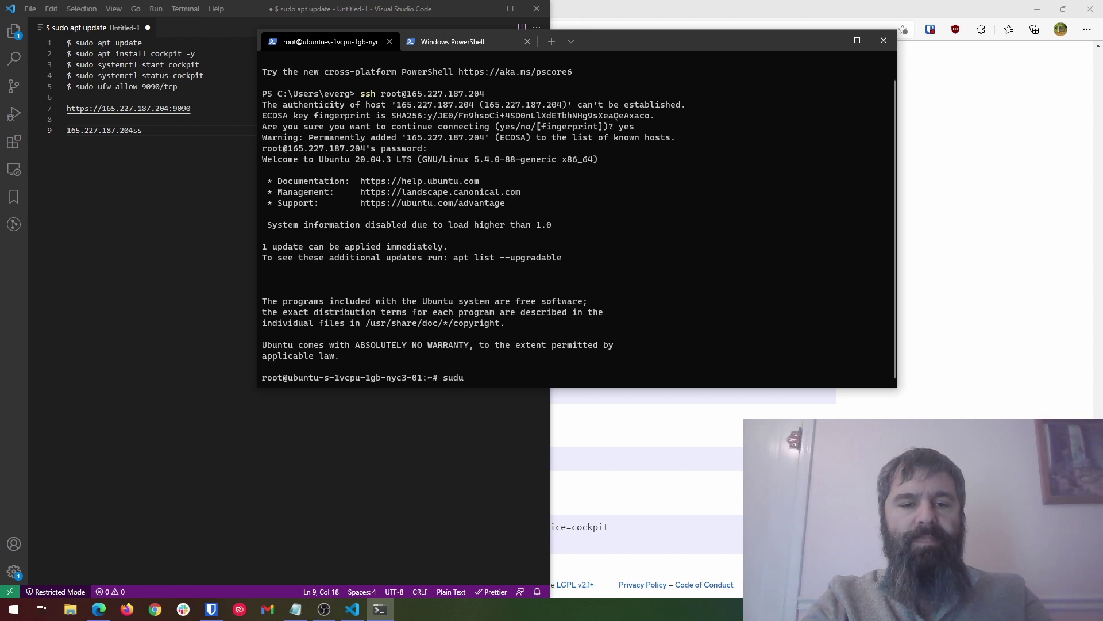
{"action": "key", "text": "BackSpace"}
{"action": "key", "text": "BackSpace"}
{"action": "key", "text": "BackSpace"}
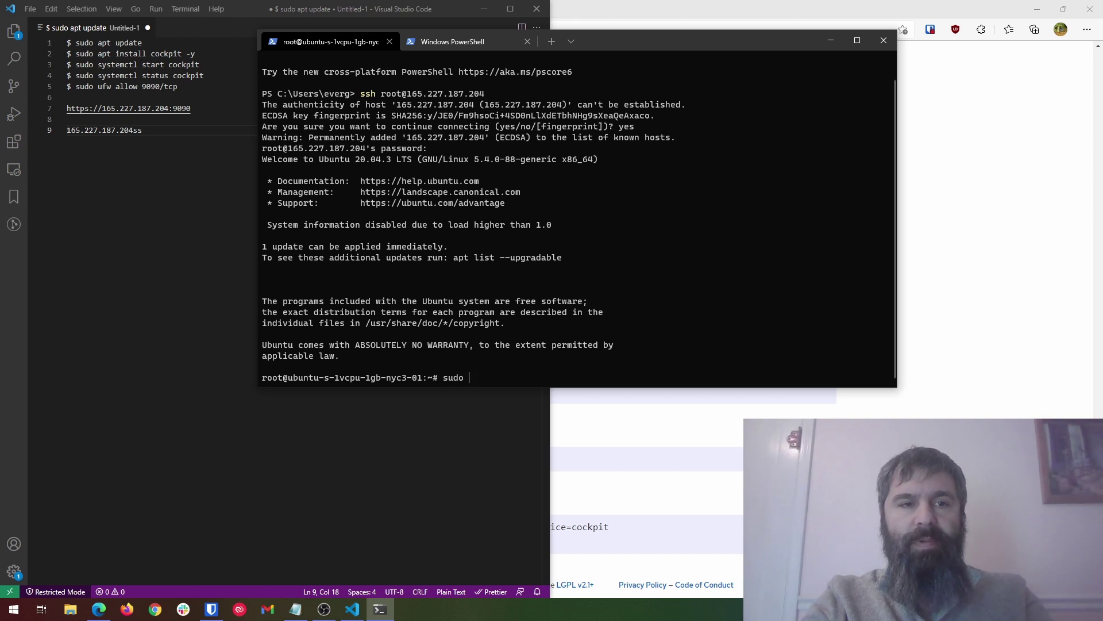
{"action": "type", "text": "udo apt update"}
{"action": "key", "text": "Return"}
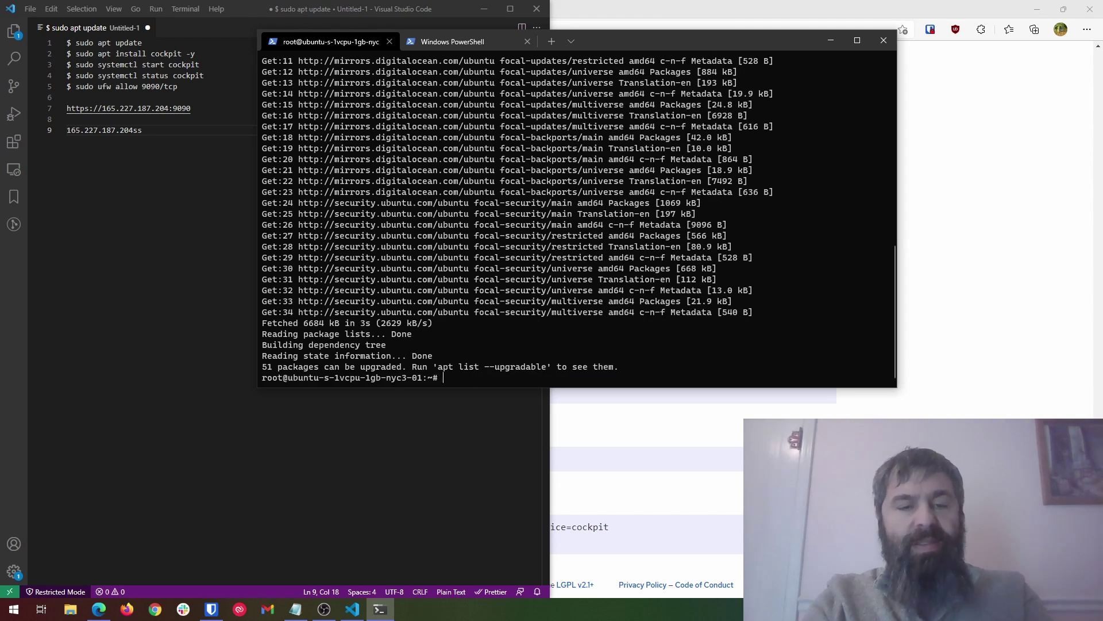
Install Cockpit with 'sudo apt install cockpit -y', then check its status: inactive (dead).
{"action": "type", "text": "sudo "}
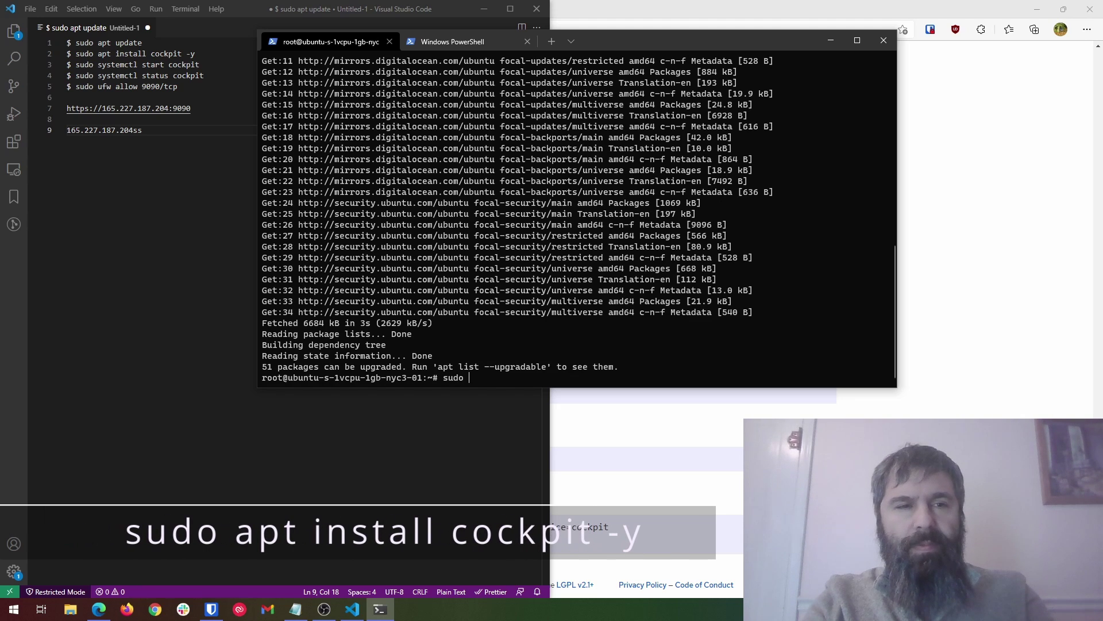
{"action": "type", "text": "apt install cock"}
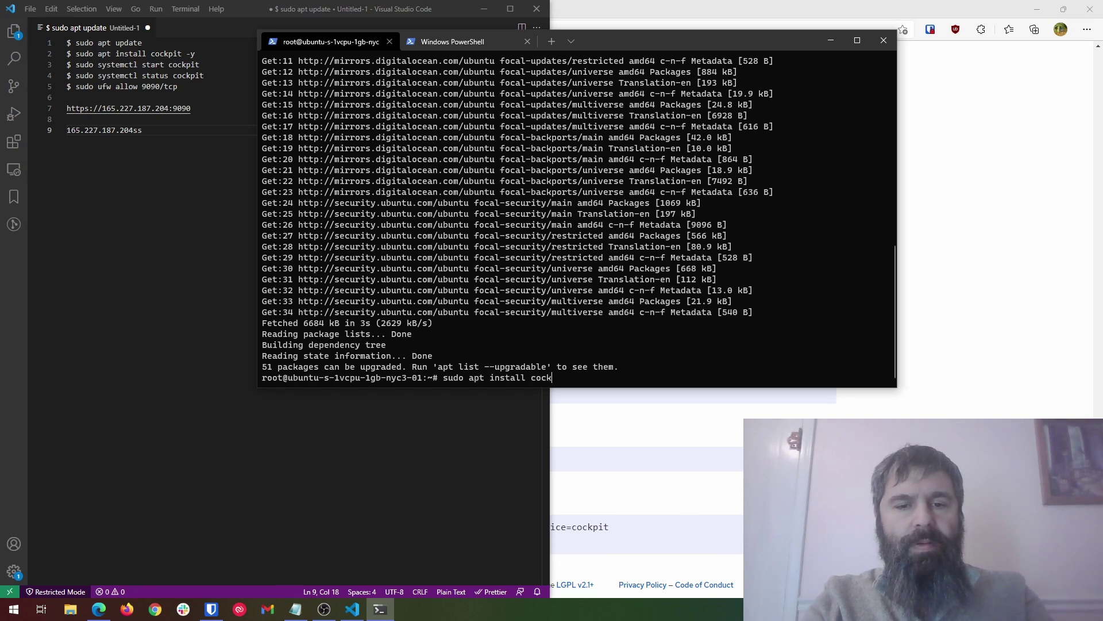
{"action": "type", "text": "pit -y"}
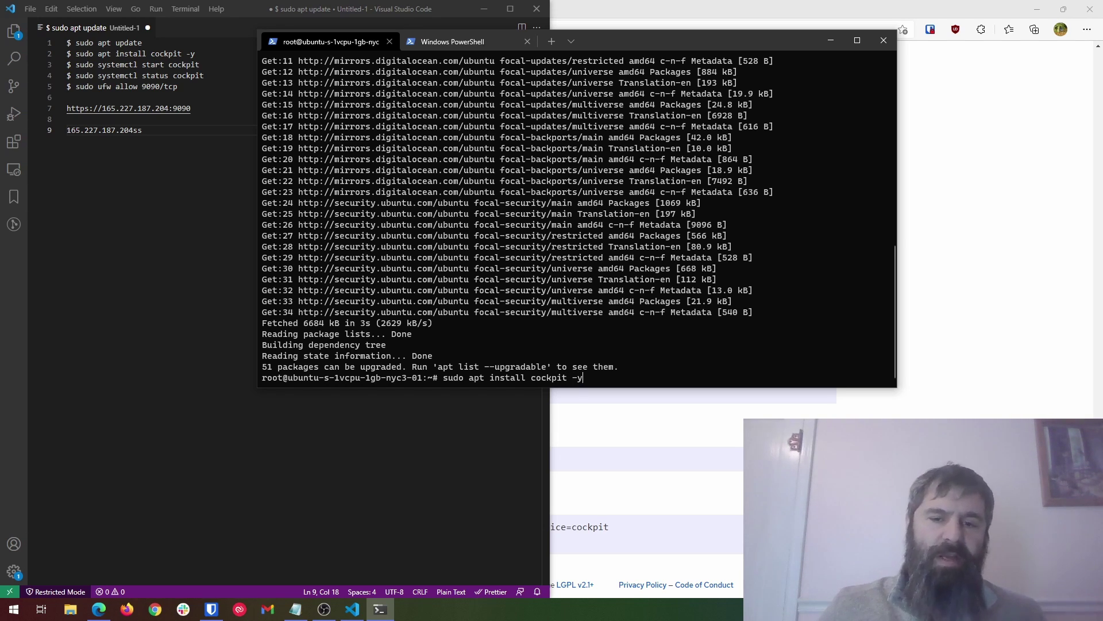
{"action": "key", "text": "Return"}
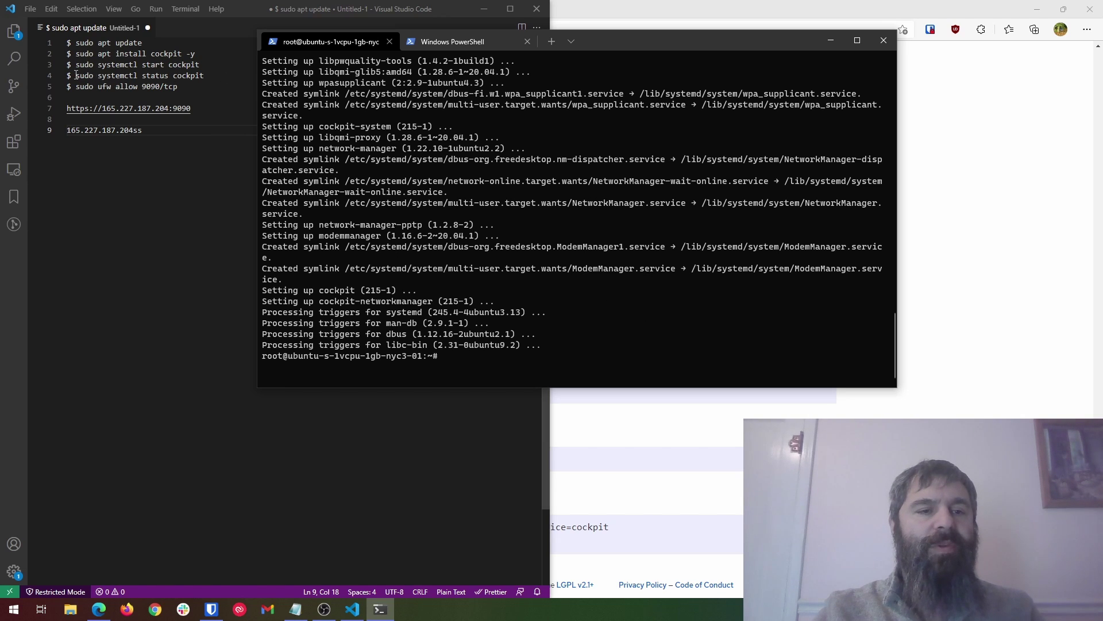
{"action": "left_click_drag", "start_coordinate": [76, 75], "coordinate": [210, 73]}
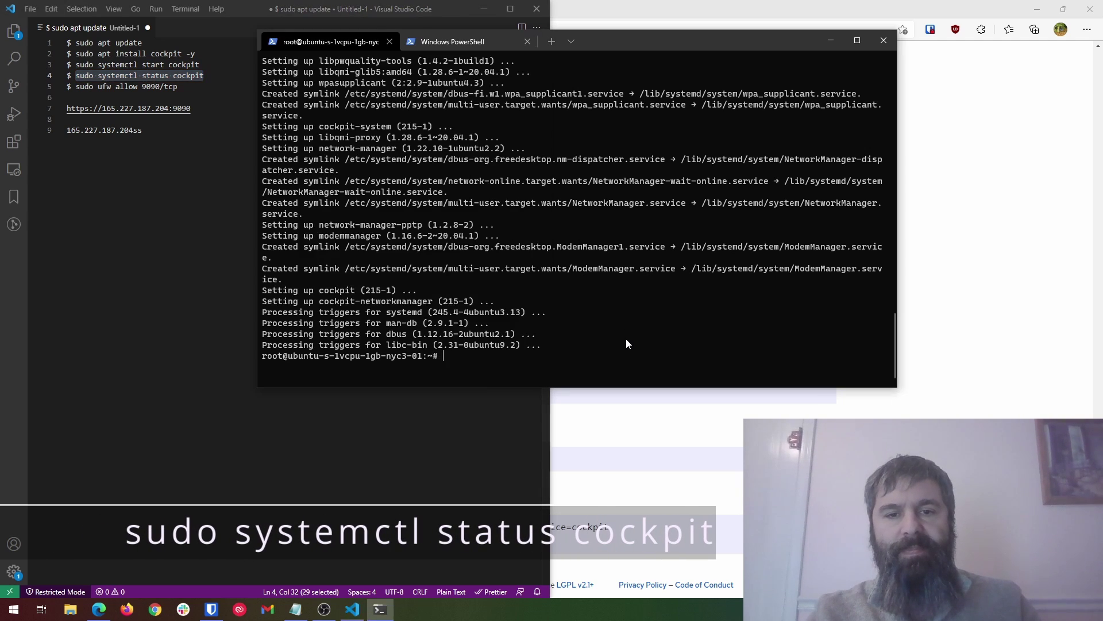
{"action": "type", "text": "sudo systemctl status cockpit"}
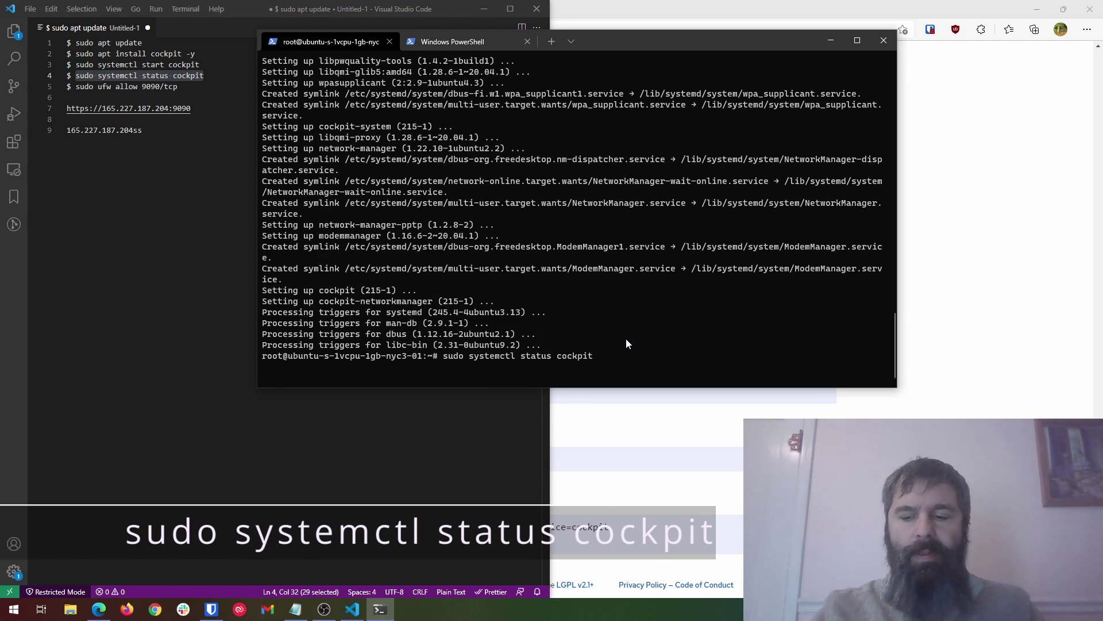
{"action": "key", "text": "Return"}
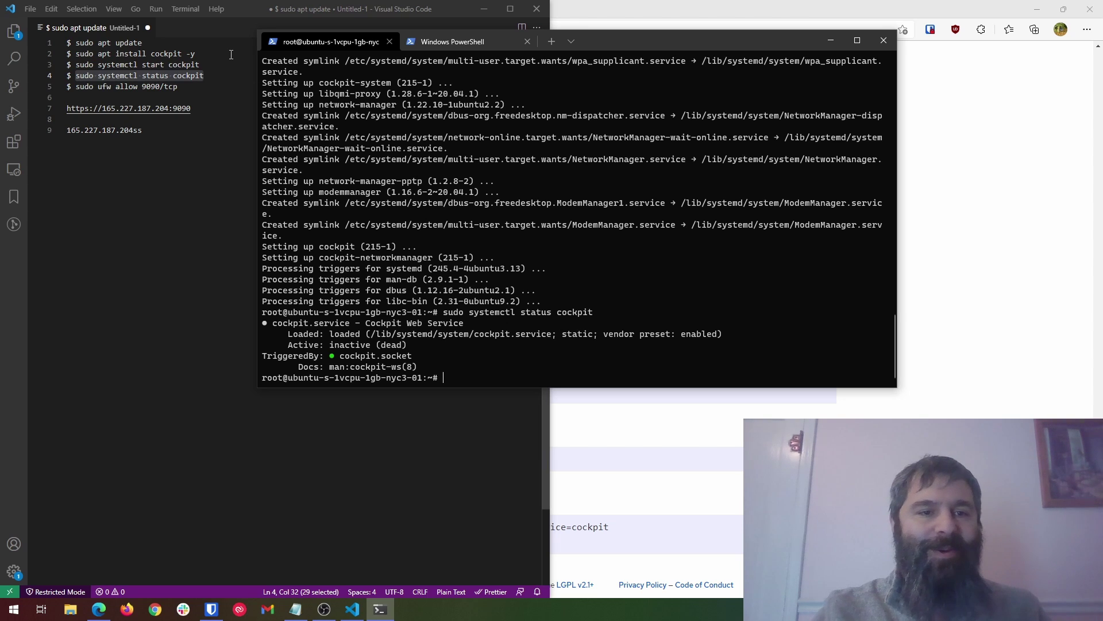
Start Cockpit with 'sudo systemctl start cockpit' and confirm its status is active (running).
{"action": "left_click_drag", "start_coordinate": [77, 65], "coordinate": [202, 67]}
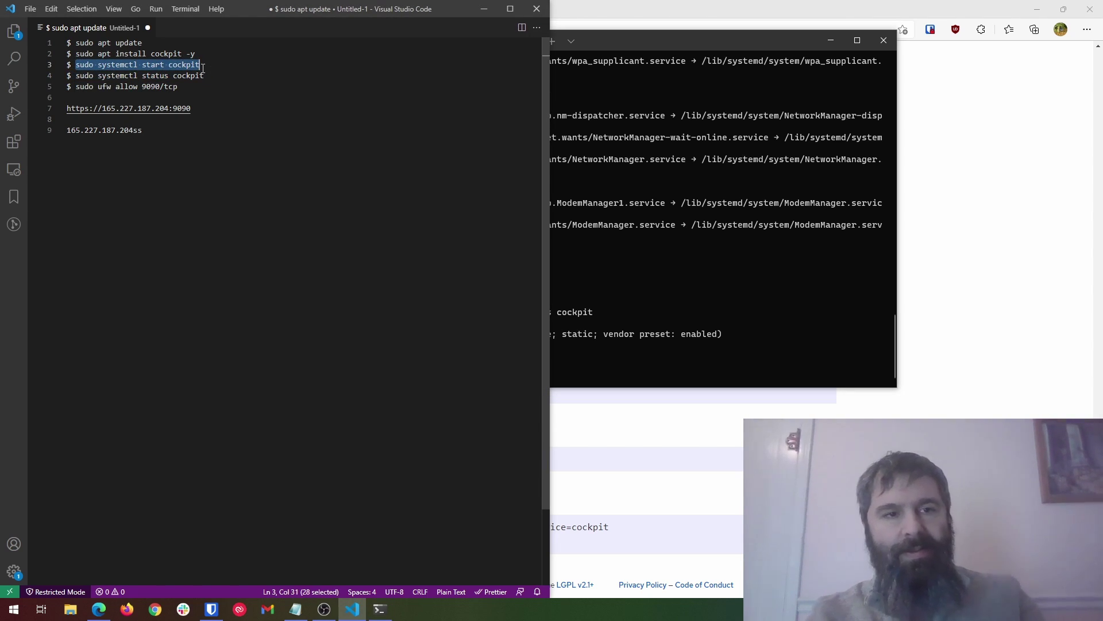
{"action": "left_click", "coordinate": [629, 357]}
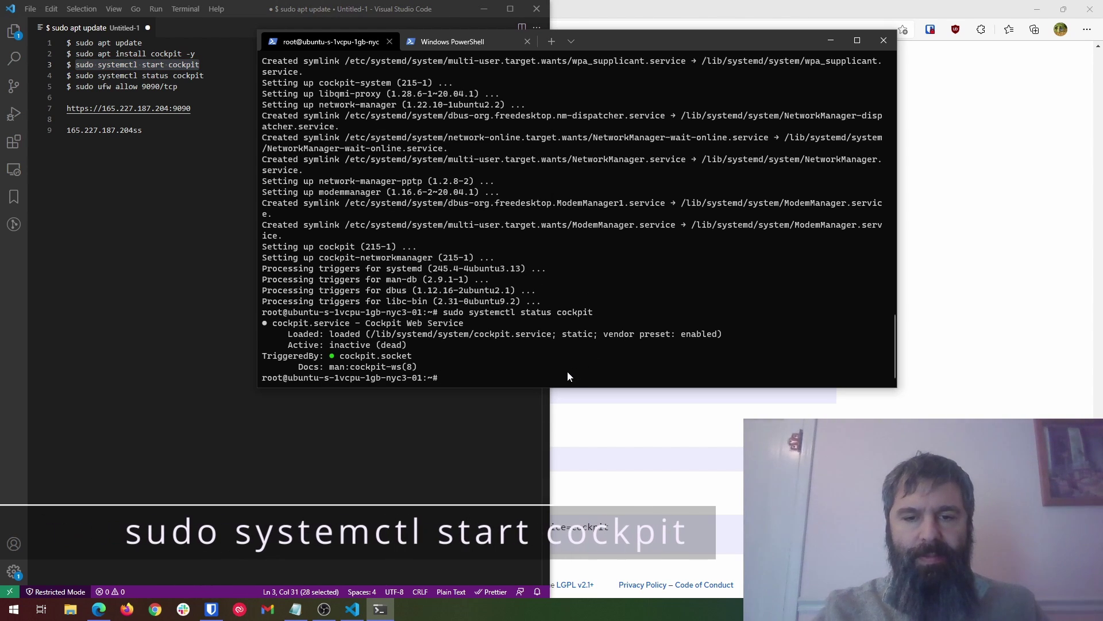
{"action": "type", "text": "sudo systemctl start cockpit"}
{"action": "key", "text": "Return"}
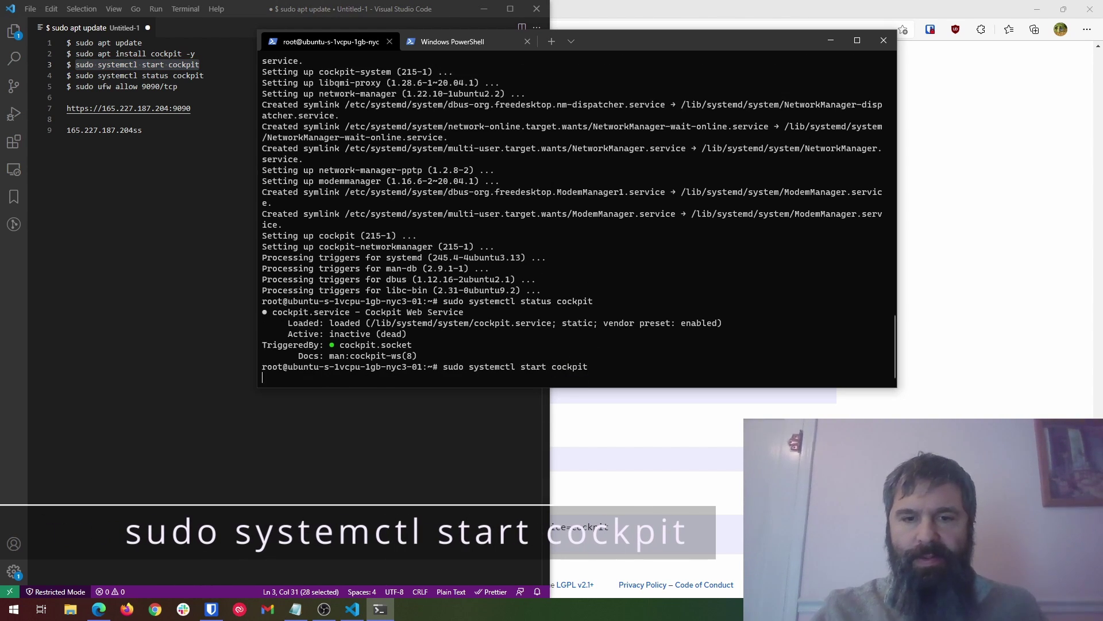
{"action": "key", "text": "Up"}
{"action": "key", "text": "Up"}
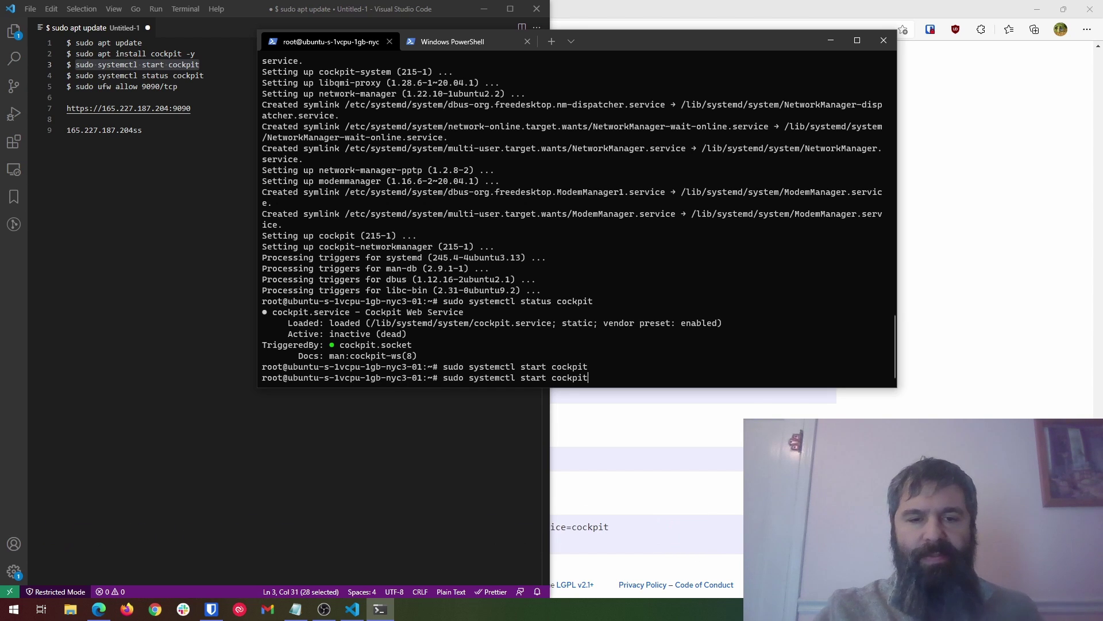
{"action": "key", "text": "Return"}
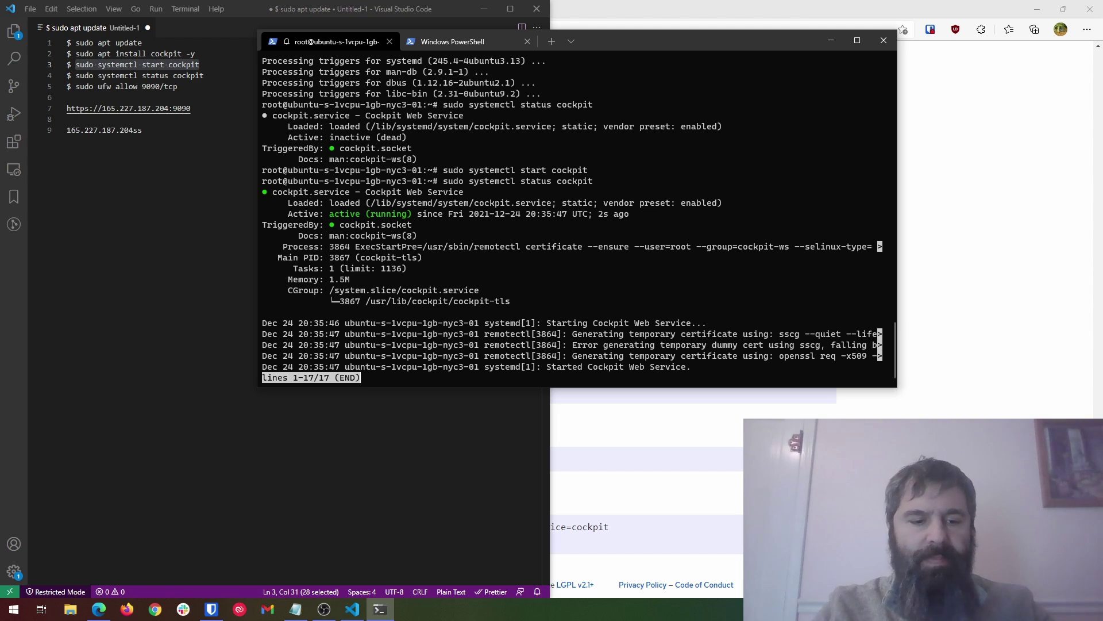
{"action": "key", "text": "q"}
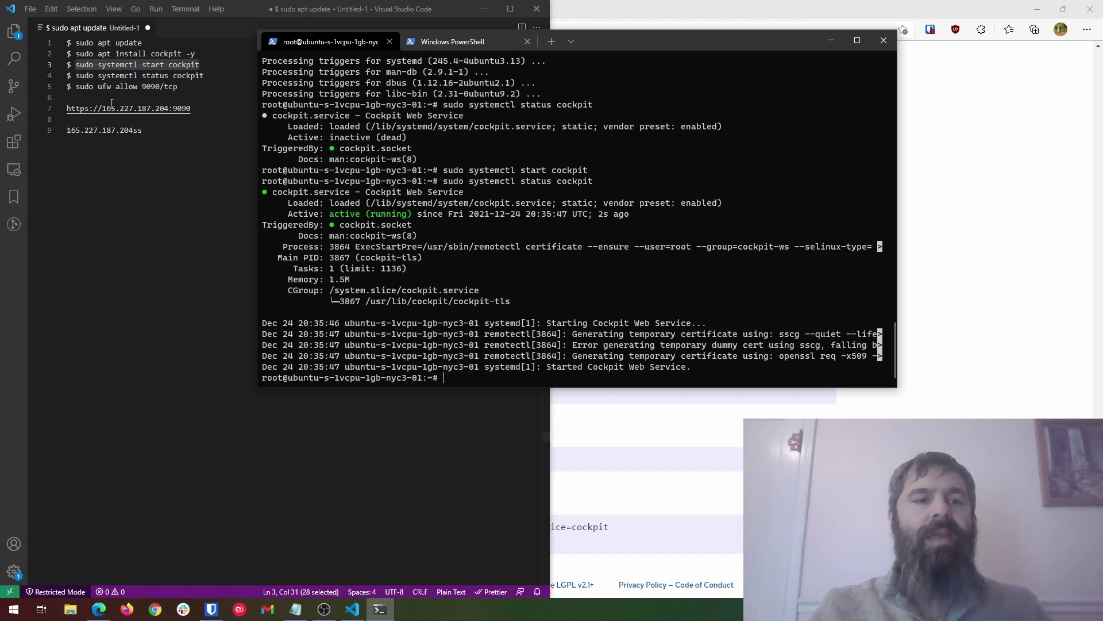
Allow port 9090/tcp with 'sudo ufw allow 9090/tcp', then select the Cockpit web address in the notes.
{"action": "left_click_drag", "start_coordinate": [76, 87], "coordinate": [177, 87]}
{"action": "key", "text": "ctrl+c"}
{"action": "right_click", "coordinate": [615, 383]}
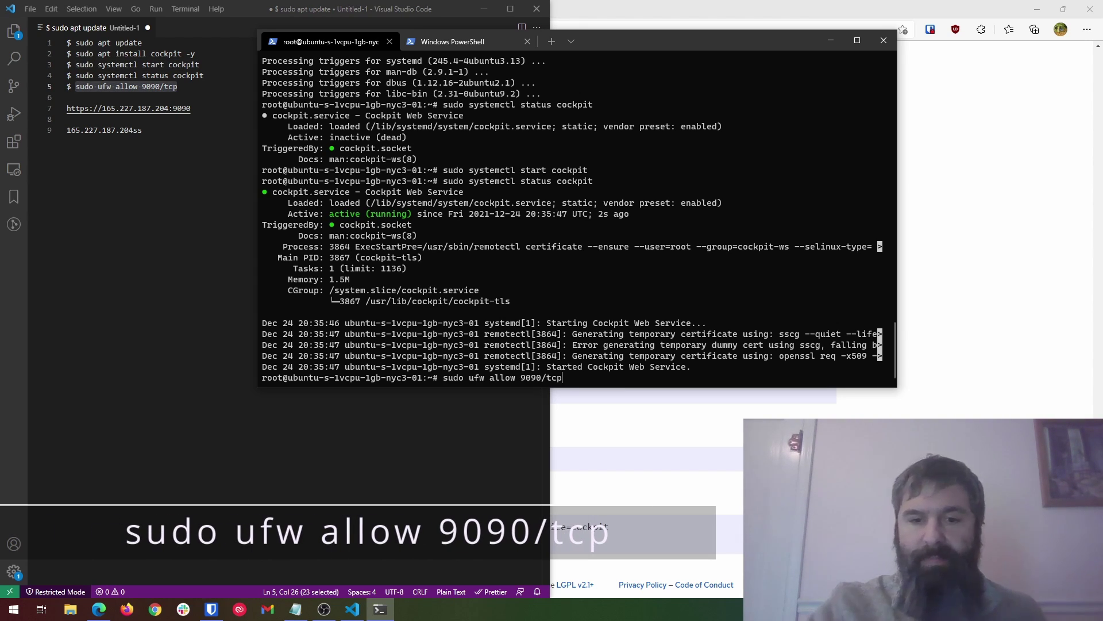
{"action": "key", "text": "Return"}
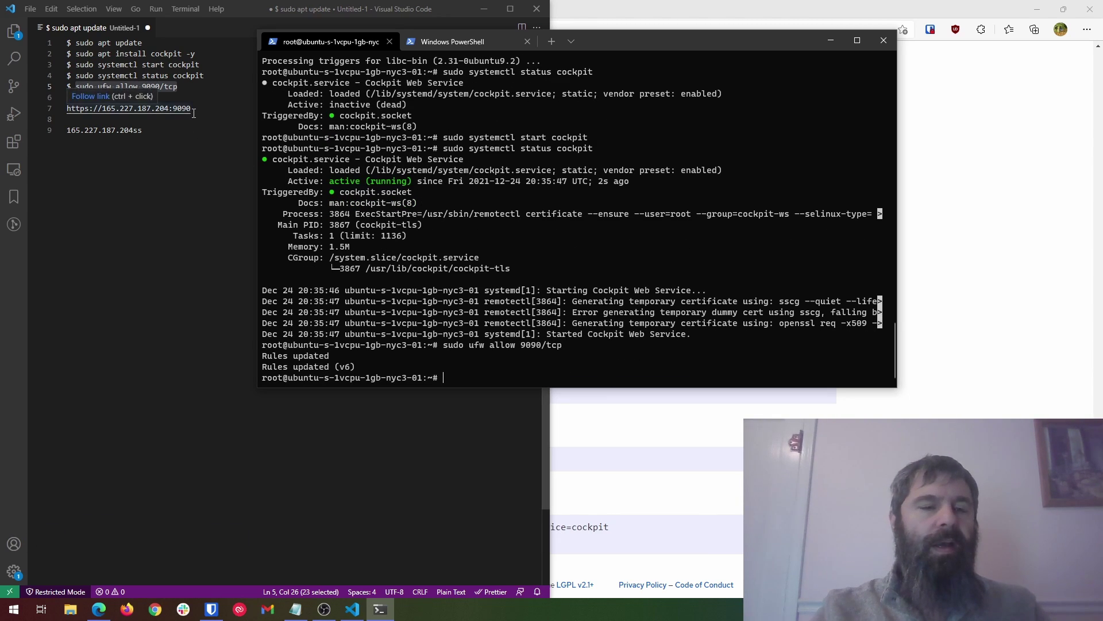
{"action": "left_click_drag", "start_coordinate": [195, 109], "coordinate": [63, 109]}
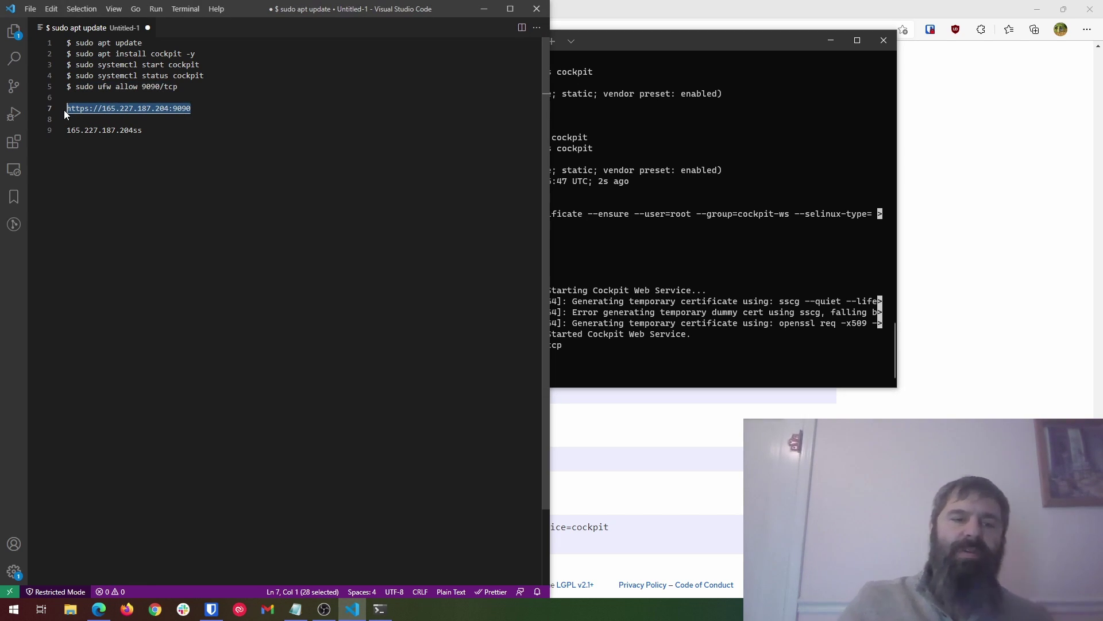
{"action": "left_click", "coordinate": [651, 20]}
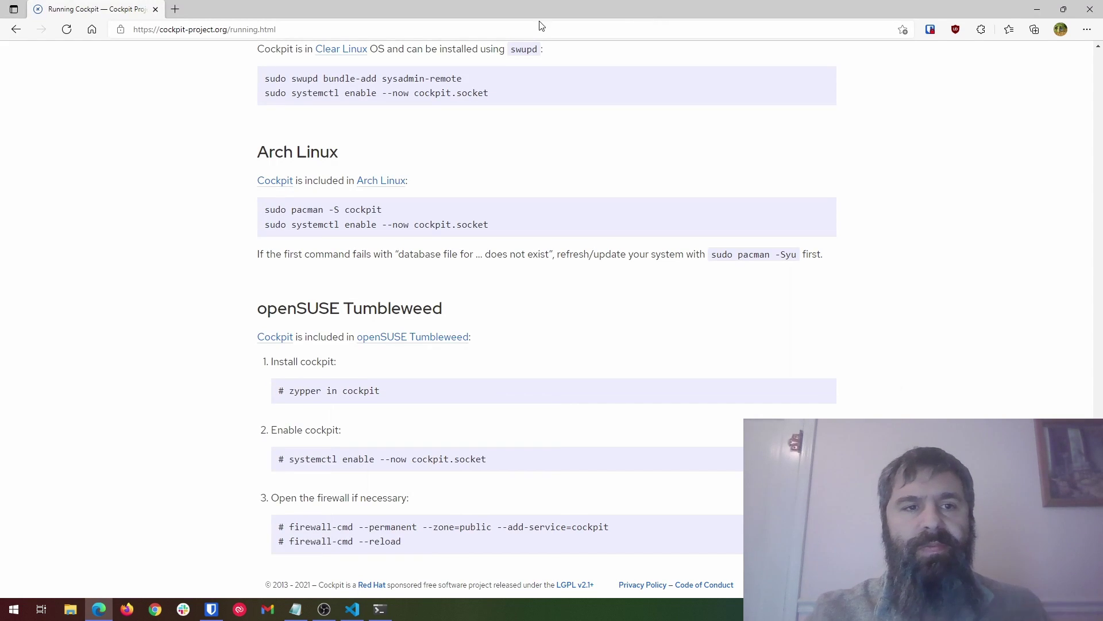
{"action": "left_click", "coordinate": [176, 9]}
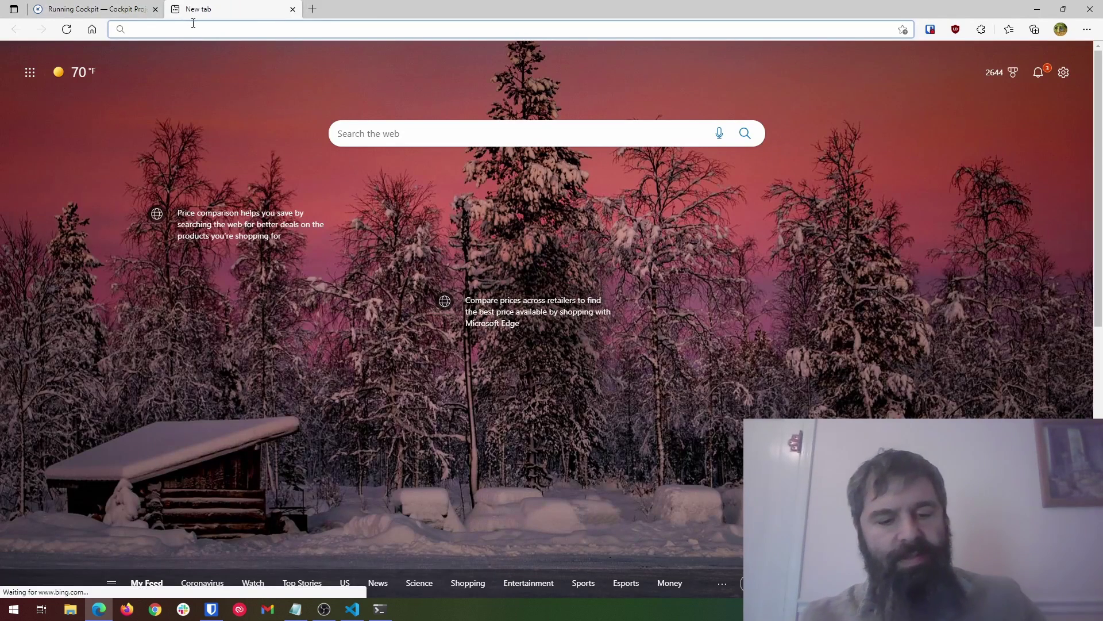
{"action": "key", "text": "ctrl+v"}
{"action": "key", "text": "Return"}
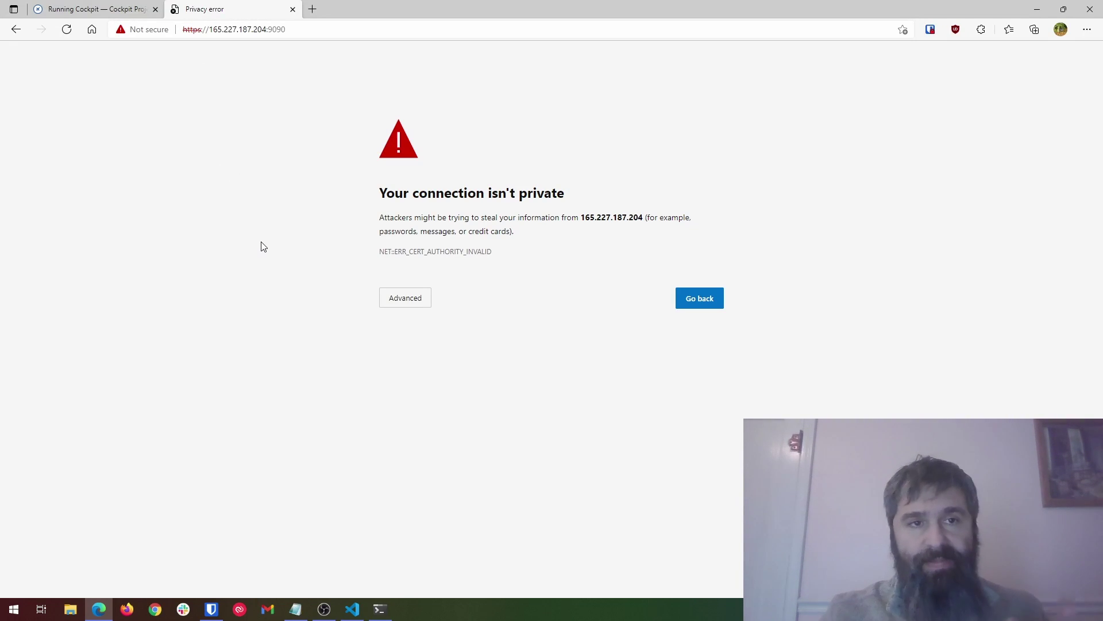
{"action": "left_click", "coordinate": [409, 296]}
{"action": "left_click", "coordinate": [442, 390]}
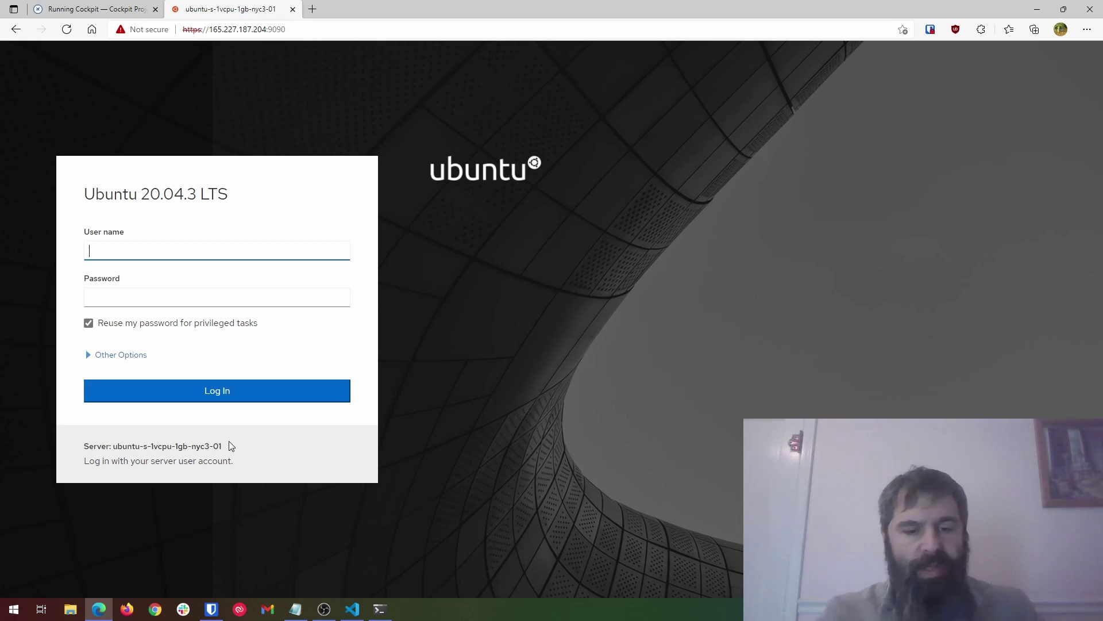
Log in to Cockpit as root to reach the server's Overview page.
{"action": "key", "text": "ctrl+shift+l"}
{"action": "left_click", "coordinate": [199, 397]}
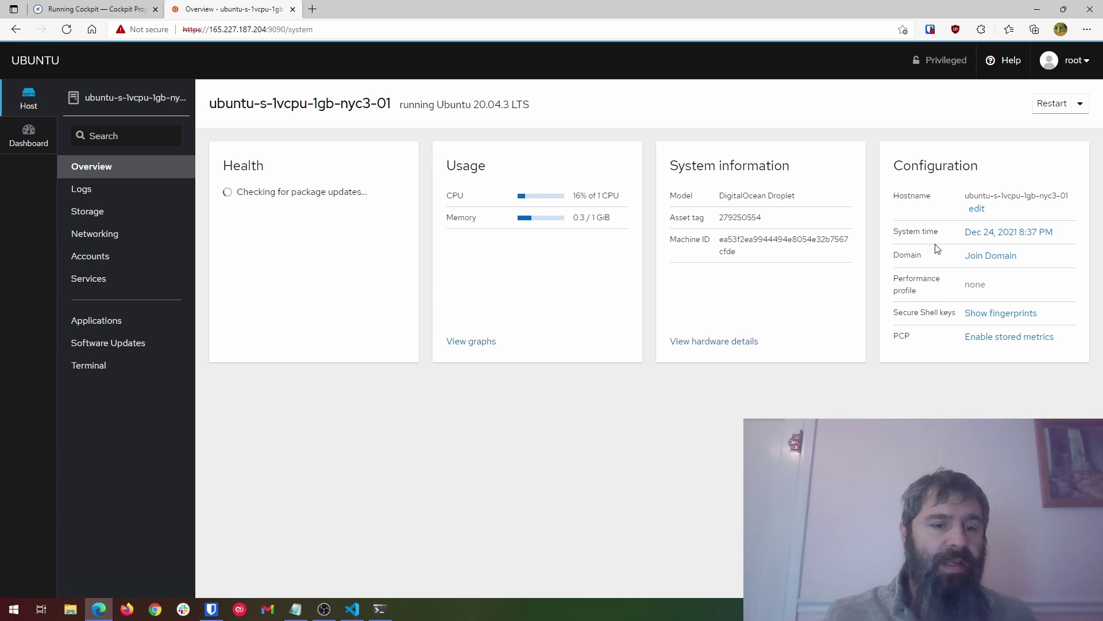
View the Logs page, then the Storage page with cloudimg-rootfs, the 25 GiB VirtIO disk and storage logs.
{"action": "left_click", "coordinate": [85, 191]}
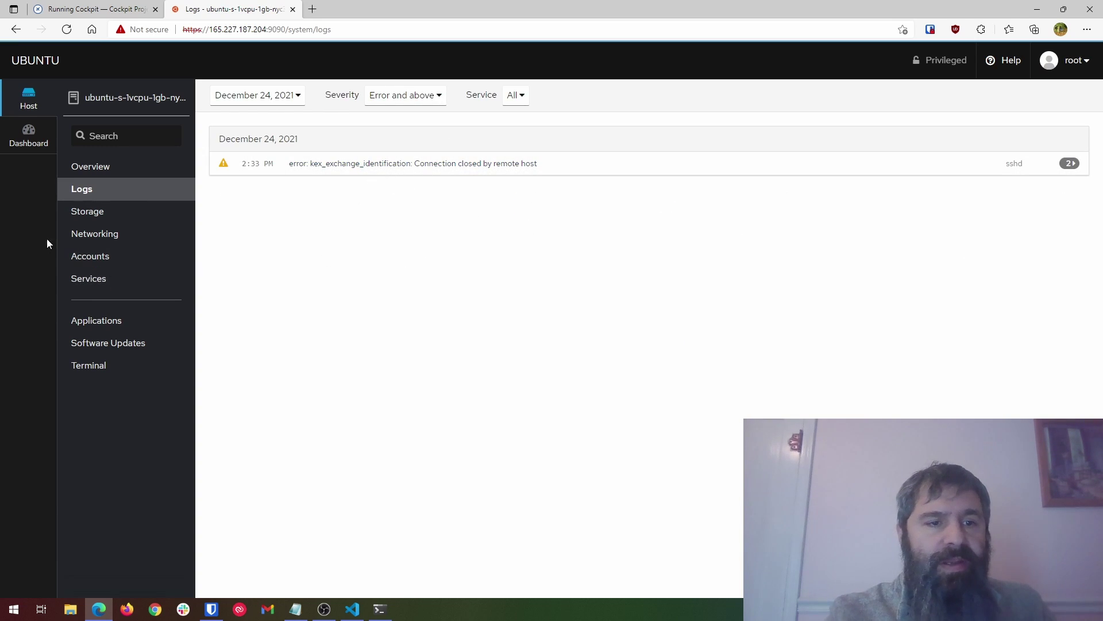
{"action": "left_click", "coordinate": [81, 218]}
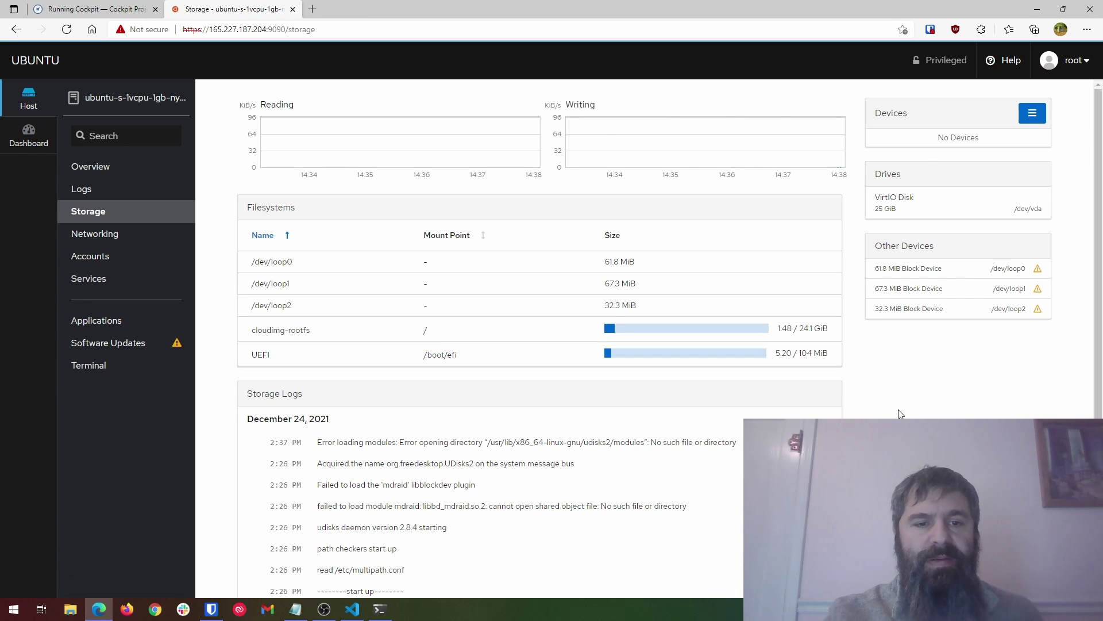
{"action": "scroll", "coordinate": [657, 497], "scroll_direction": "down", "scroll_amount": 1}
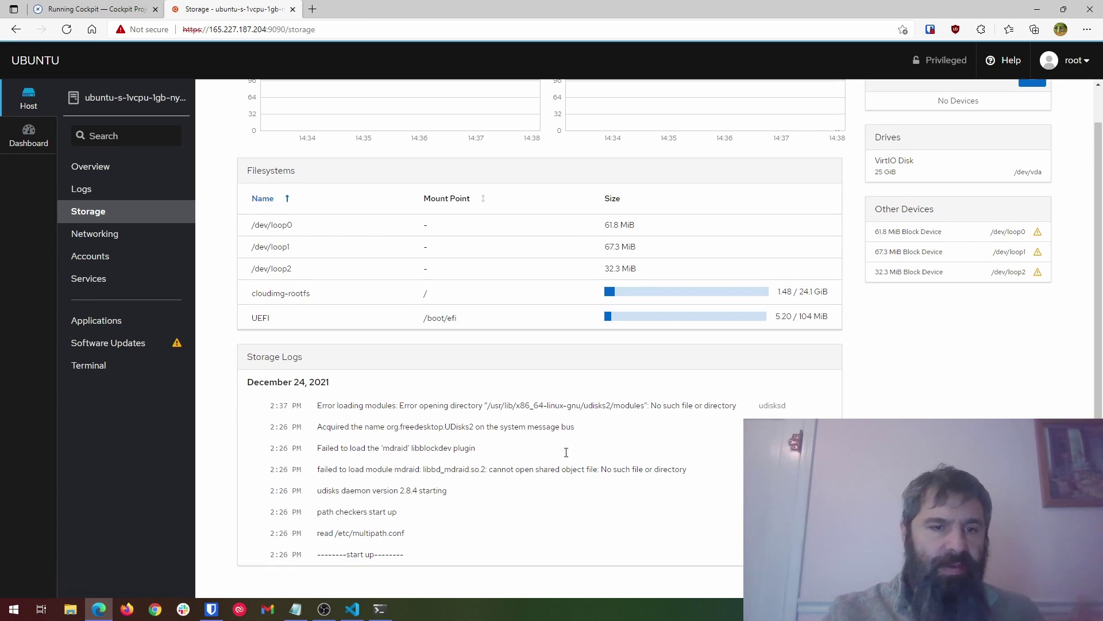
Review the eth0 and eth1 network interfaces, then open Accounts, which lists only root.
{"action": "left_click", "coordinate": [109, 243]}
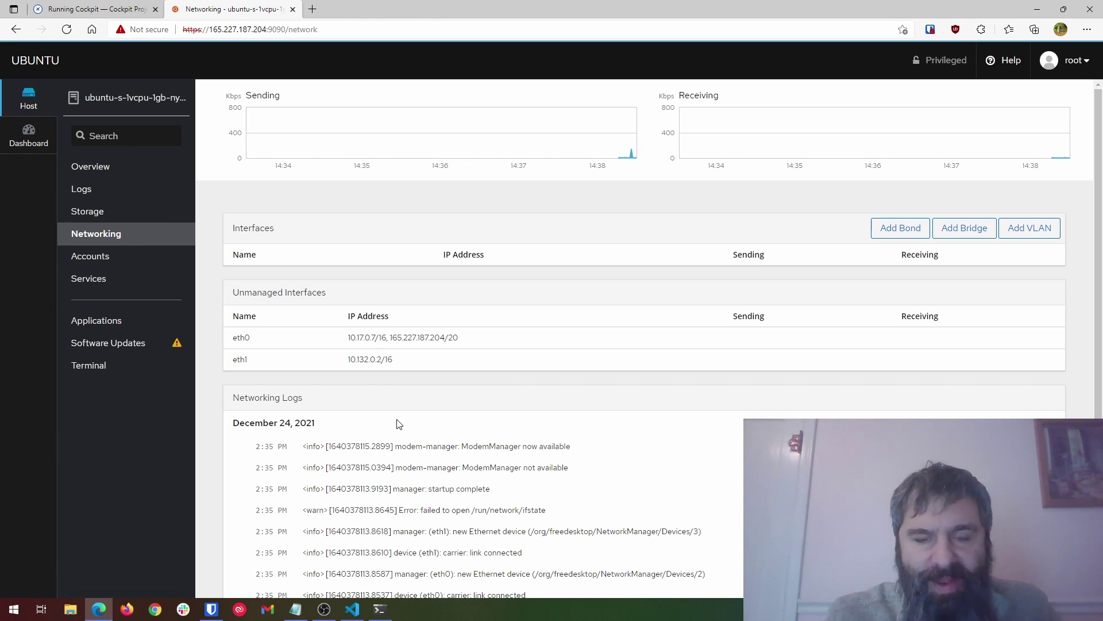
{"action": "scroll", "coordinate": [396, 419], "scroll_direction": "down", "scroll_amount": 2}
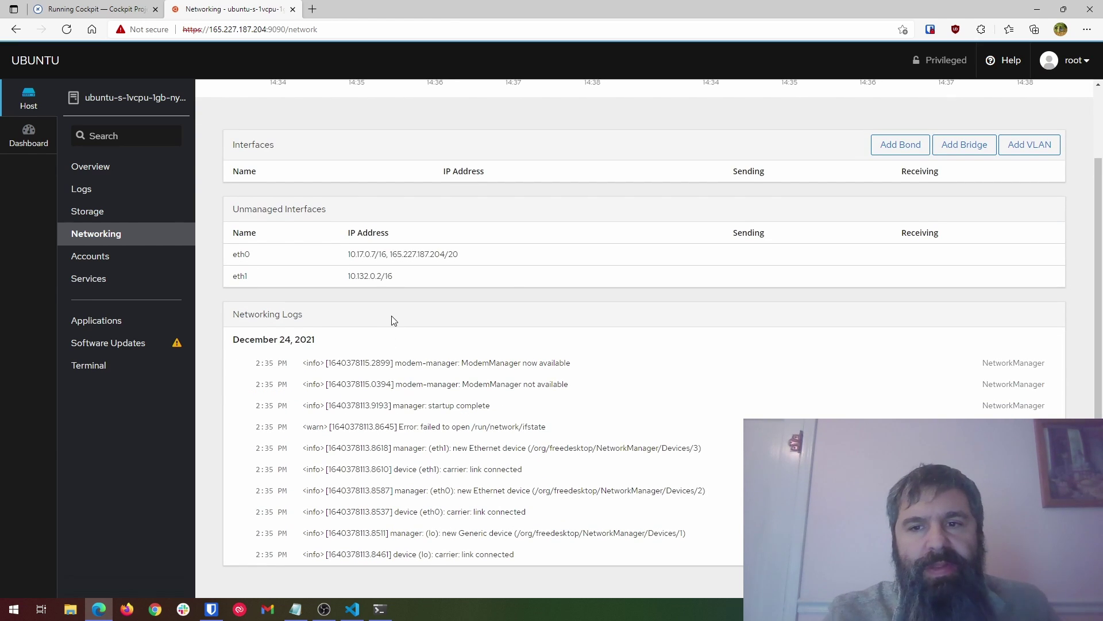
{"action": "scroll", "coordinate": [391, 318], "scroll_direction": "up", "scroll_amount": 2}
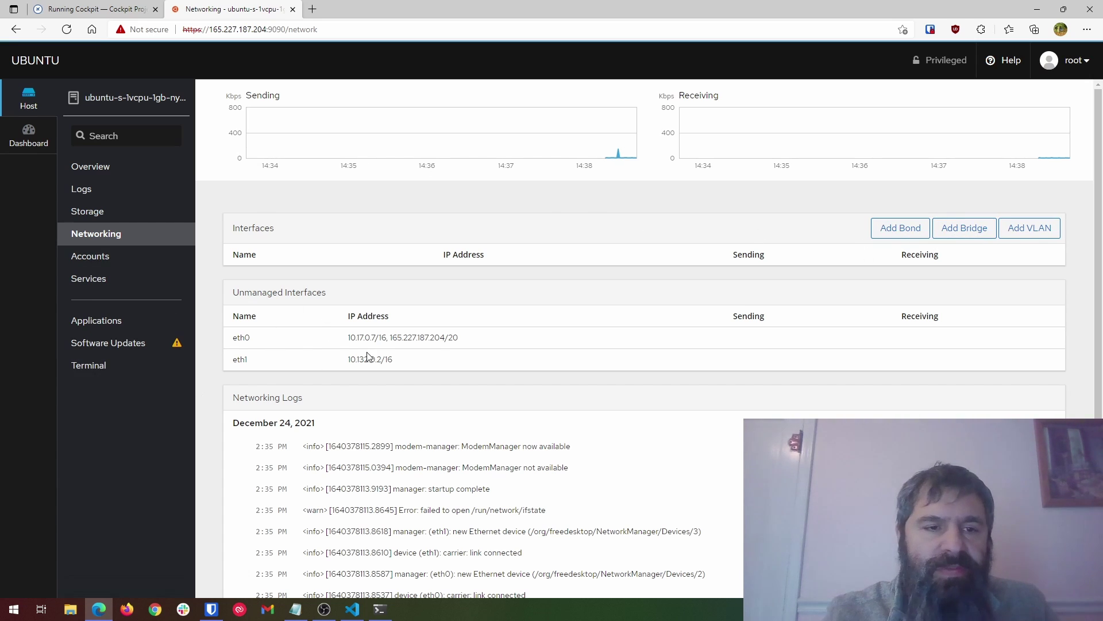
{"action": "left_click", "coordinate": [101, 262]}
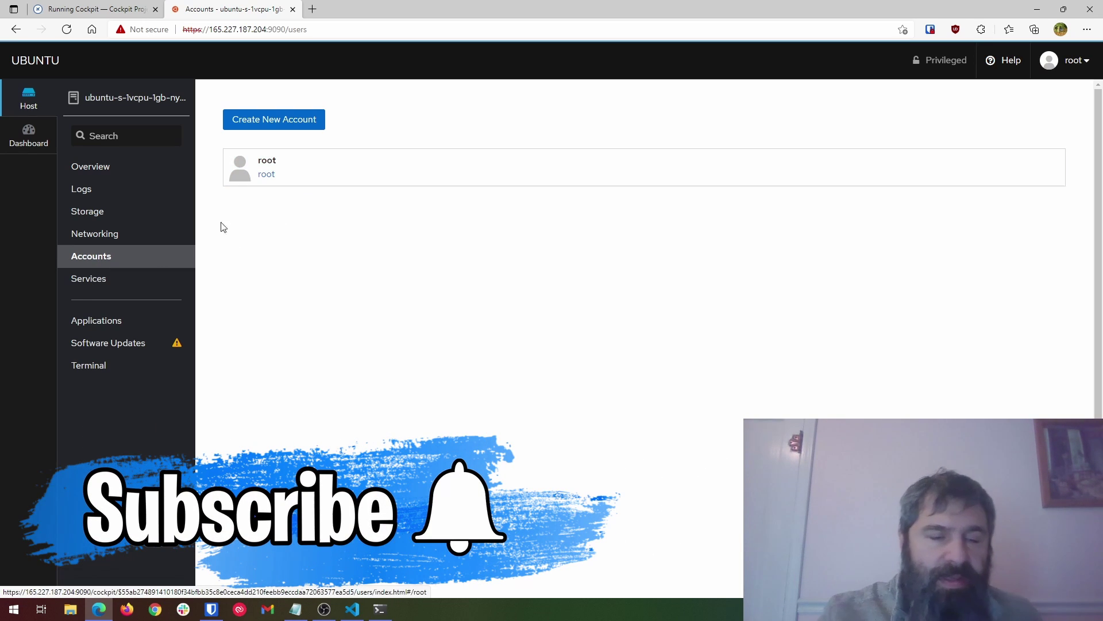
Browse the Services page, scrolling through the table of system services.
{"action": "left_click", "coordinate": [80, 284]}
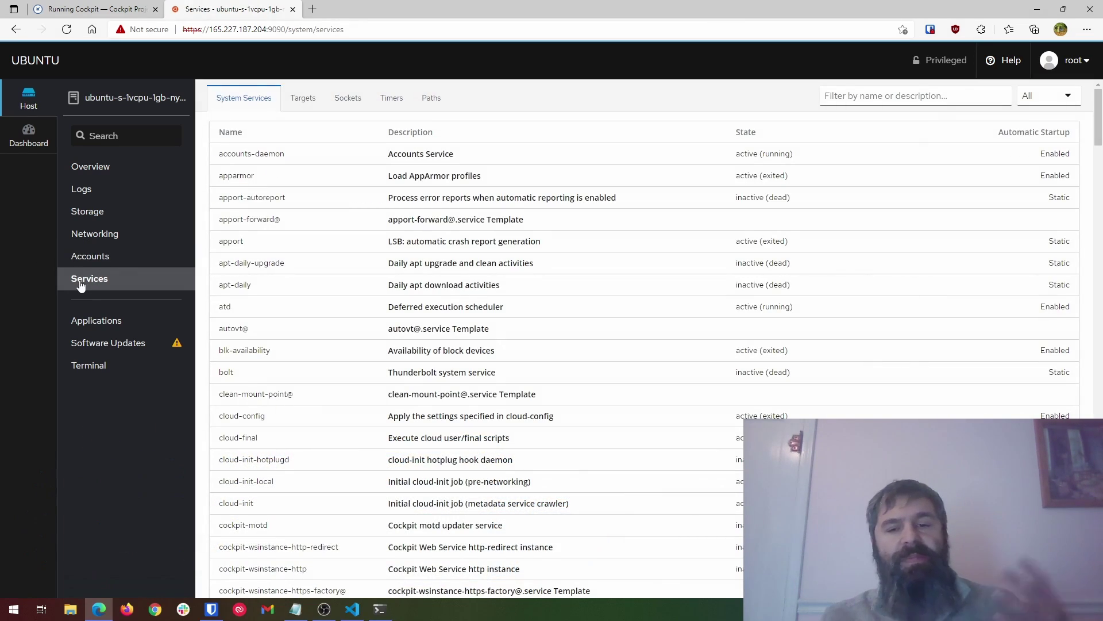
{"action": "scroll", "coordinate": [404, 450], "scroll_direction": "down", "scroll_amount": 6}
{"action": "scroll", "coordinate": [403, 449], "scroll_direction": "down", "scroll_amount": 20}
{"action": "scroll", "coordinate": [404, 450], "scroll_direction": "down", "scroll_amount": 19}
{"action": "scroll", "coordinate": [404, 450], "scroll_direction": "up", "scroll_amount": 20}
Check the Targets tab and Applications, then open Software Updates showing 55 updates, 20 security.
{"action": "left_click", "coordinate": [301, 97]}
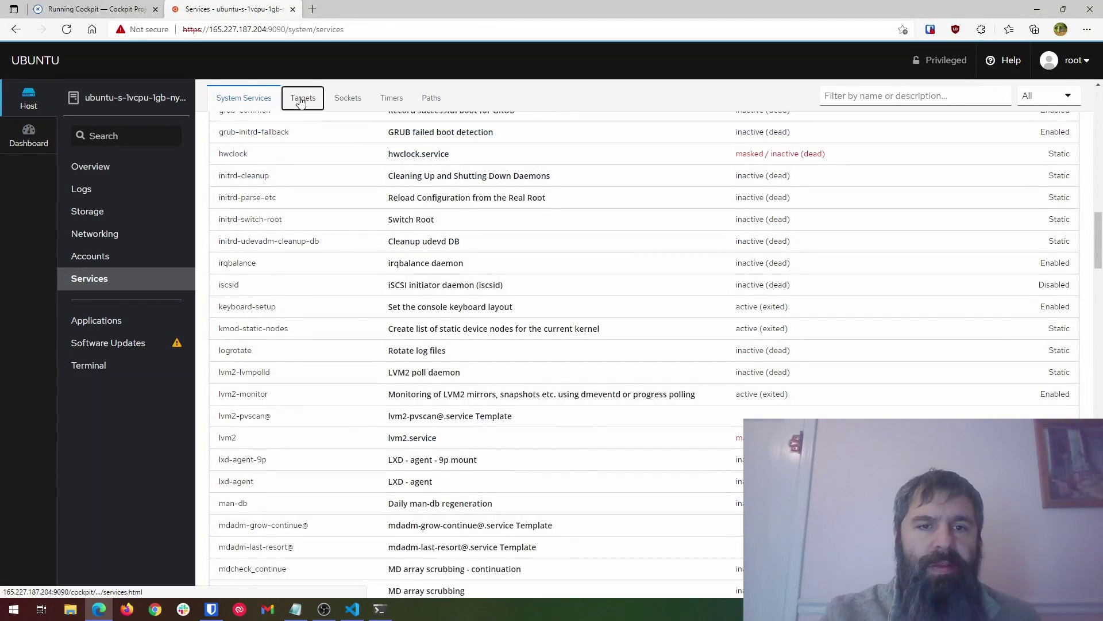
{"action": "left_click", "coordinate": [98, 321]}
{"action": "left_click", "coordinate": [121, 345]}
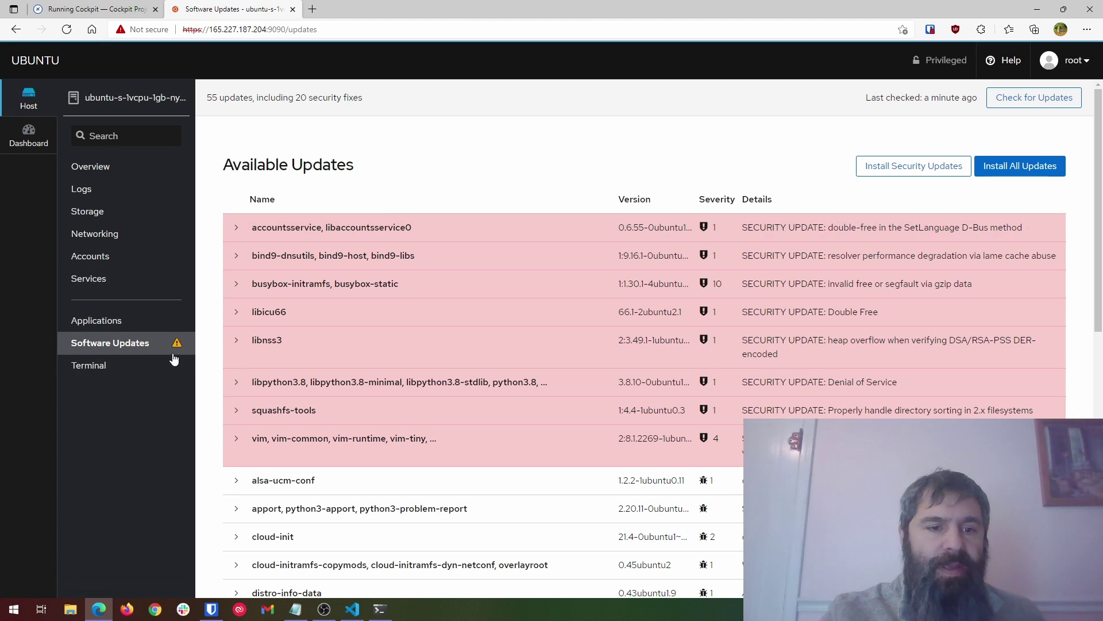
Look over the pending updates list and install only the security updates.
{"action": "mouse_move", "coordinate": [178, 346]}
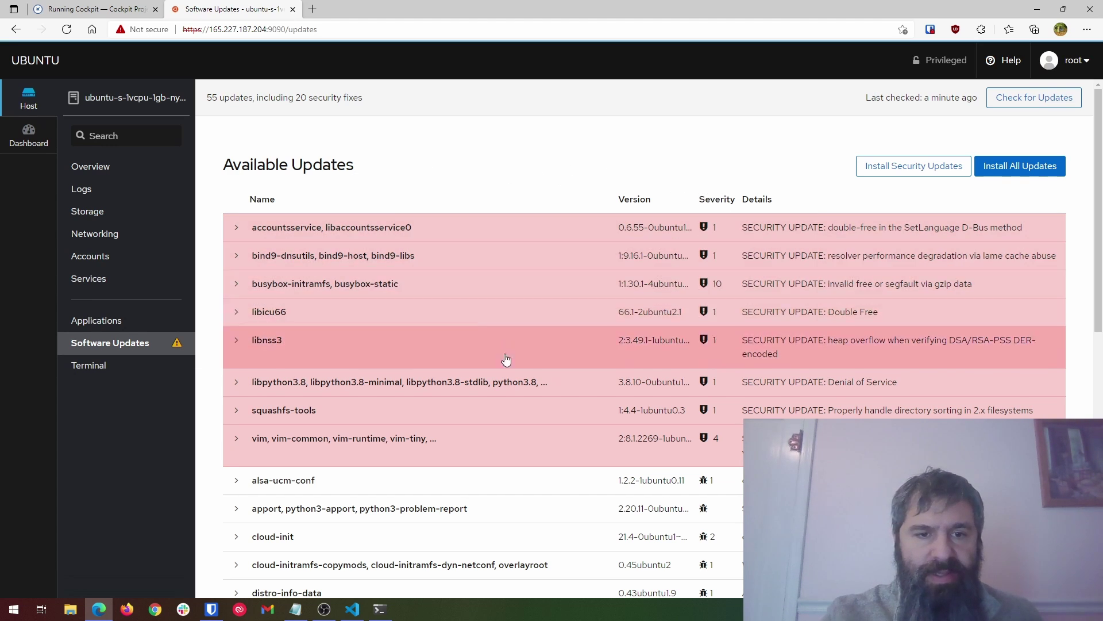
{"action": "scroll", "coordinate": [507, 368], "scroll_direction": "down", "scroll_amount": 7}
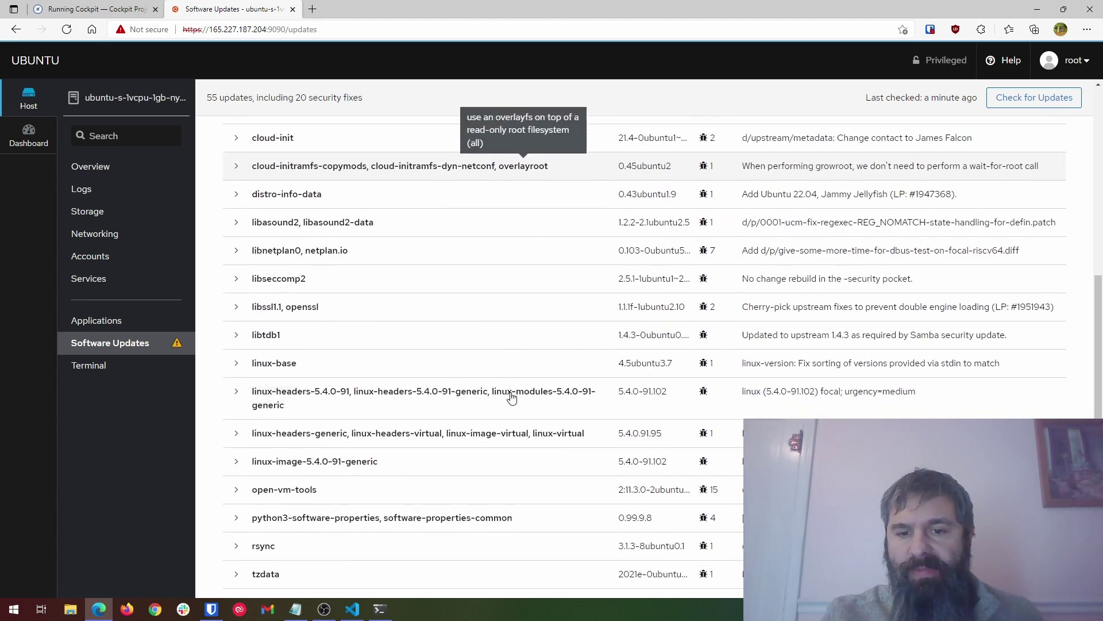
{"action": "scroll", "coordinate": [512, 396], "scroll_direction": "down", "scroll_amount": 3}
{"action": "scroll", "coordinate": [511, 396], "scroll_direction": "up", "scroll_amount": 10}
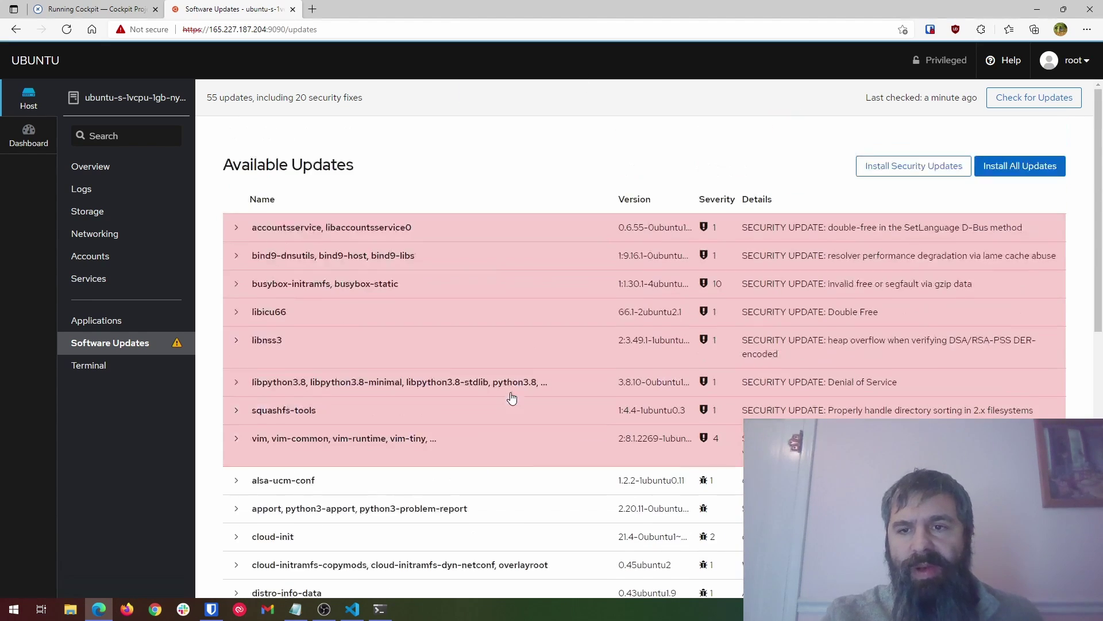
{"action": "left_click", "coordinate": [917, 167]}
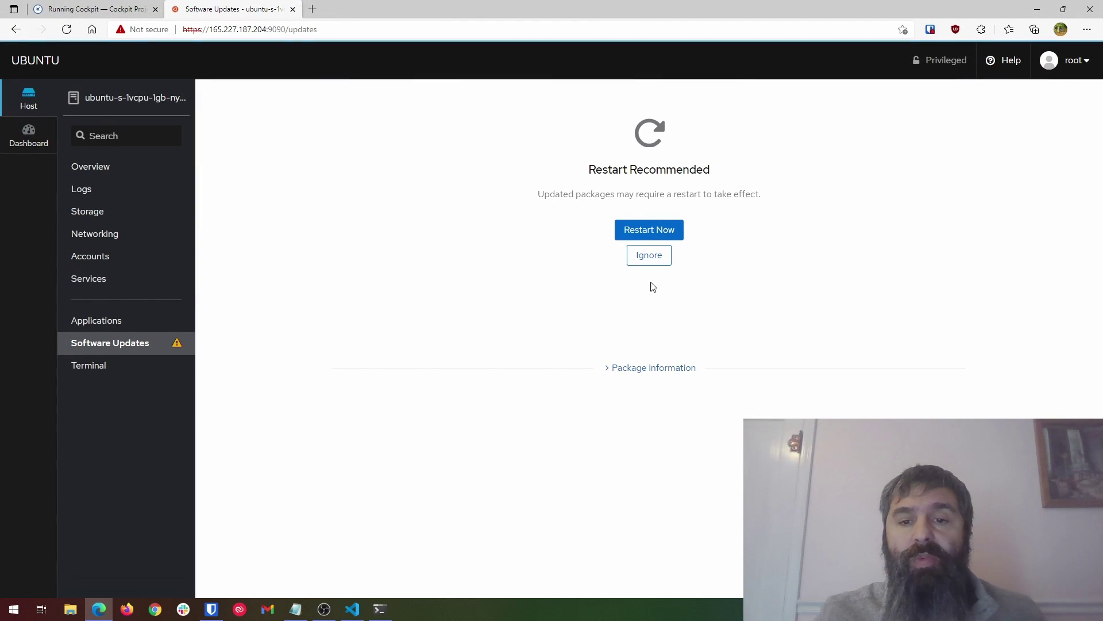
Skip the restart and check the 2021-12-24 update history entry of 55 packages.
{"action": "left_click", "coordinate": [659, 259]}
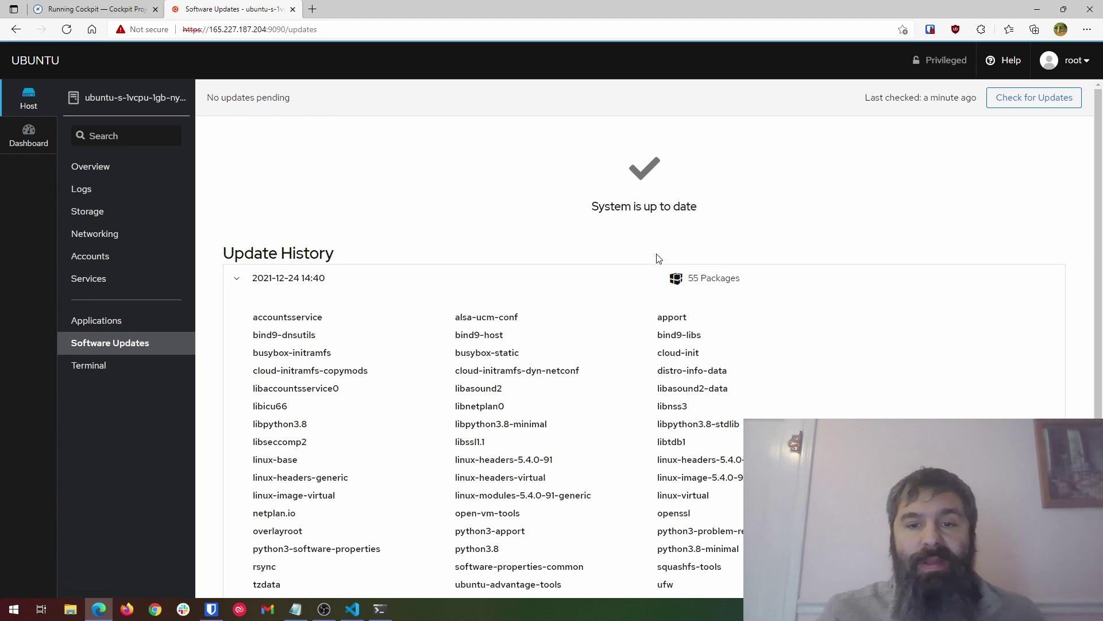
{"action": "scroll", "coordinate": [513, 429], "scroll_direction": "down", "scroll_amount": 3}
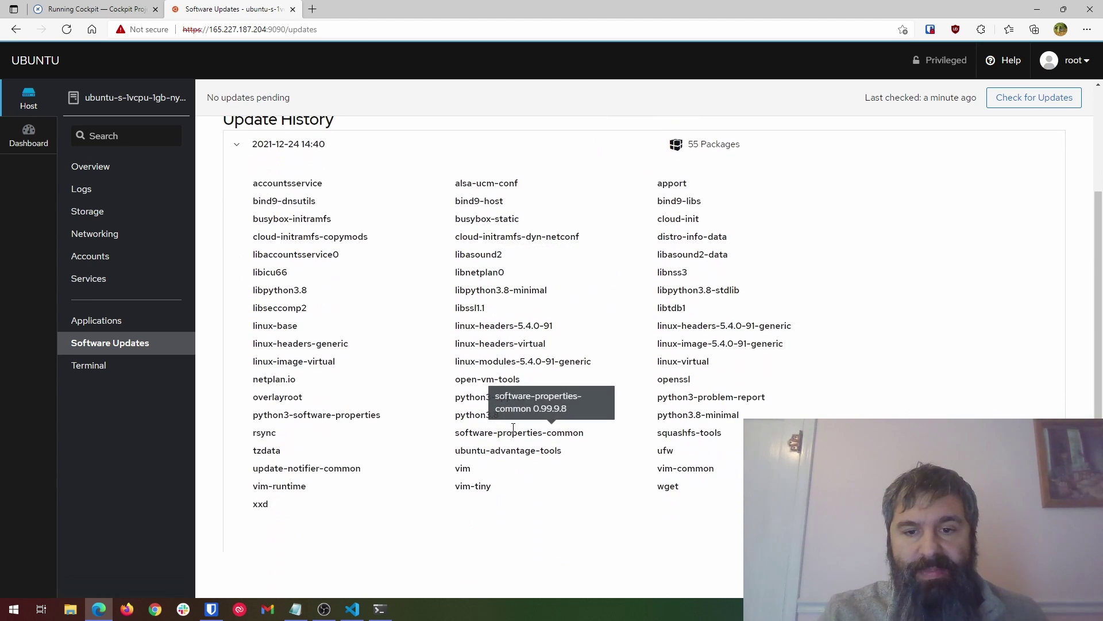
{"action": "scroll", "coordinate": [395, 323], "scroll_direction": "up", "scroll_amount": 1}
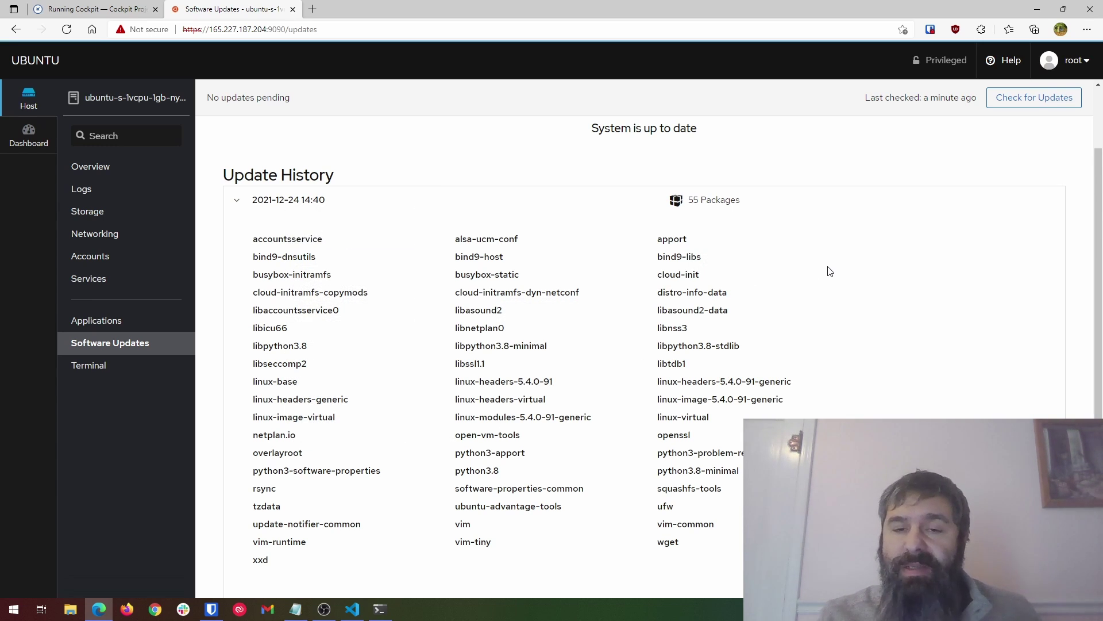
{"action": "scroll", "coordinate": [830, 271], "scroll_direction": "up", "scroll_amount": 2}
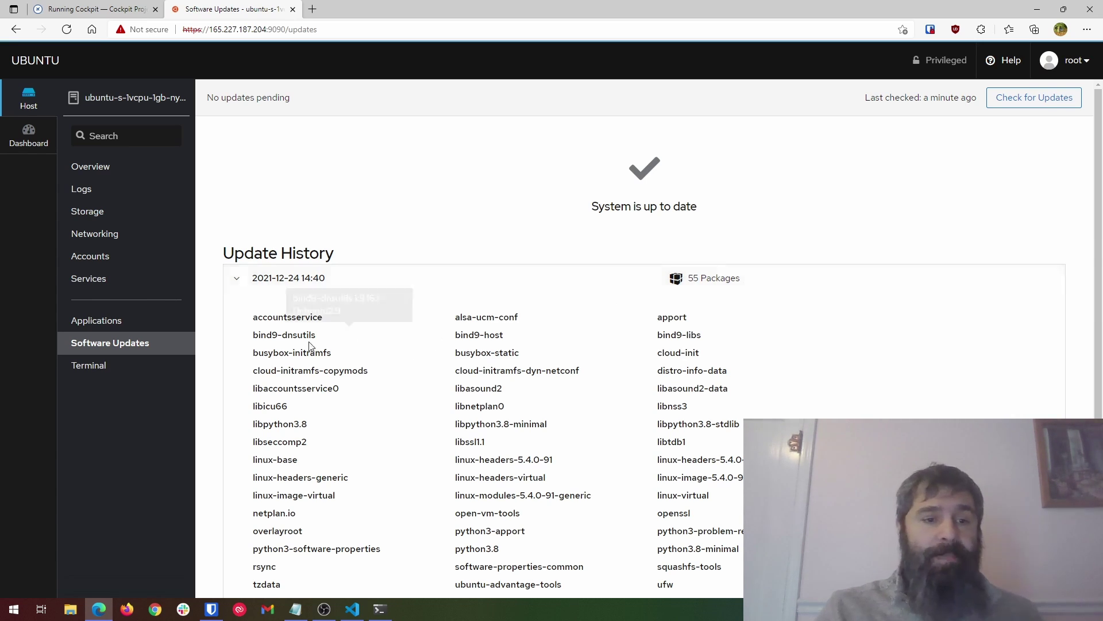
In Cockpit's Terminal, run ip a to list interfaces lo, eth0 and eth1.
{"action": "left_click", "coordinate": [83, 374]}
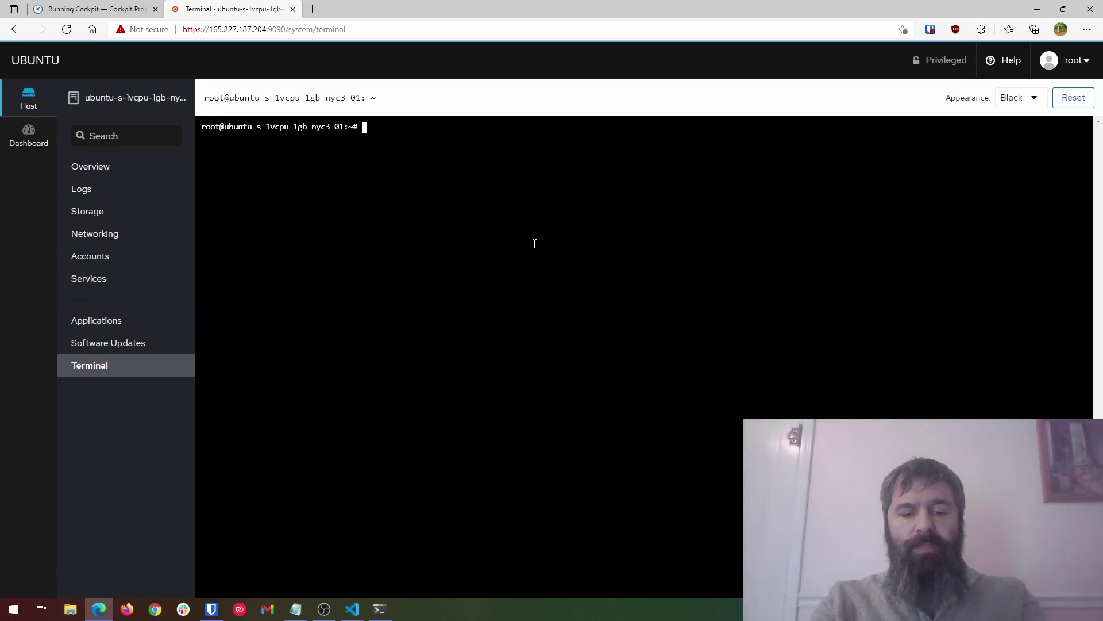
{"action": "type", "text": "ip a"}
{"action": "key", "text": "Return"}
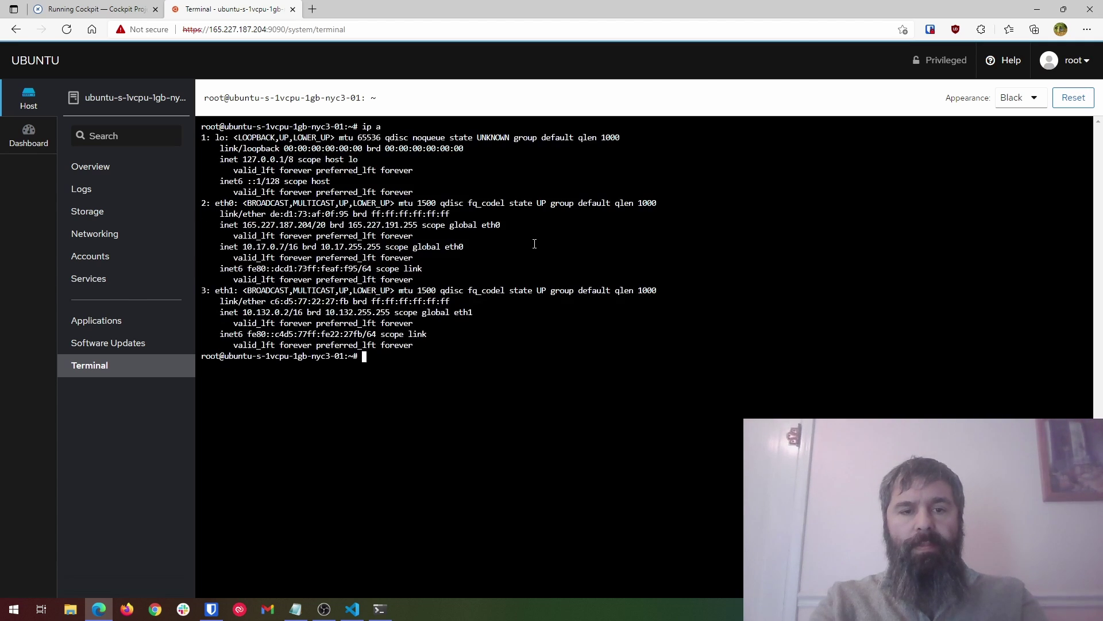